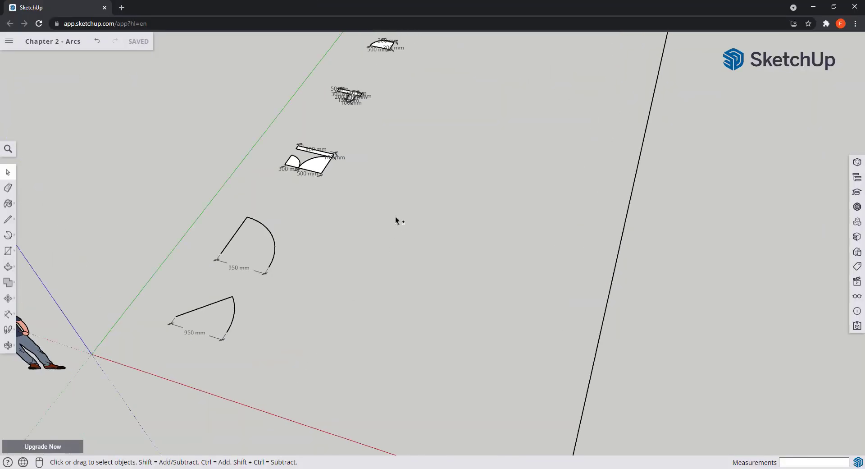
# Step: Draw a quarter-circle arc from a centre point with a 2000 mm radius
pyautogui.moveTo(396, 218)
pyautogui.keyDown('shift'); pyautogui.mouseDown(button='middle')
pyautogui.moveTo(344, 312)
pyautogui.moveTo(239, 442)
pyautogui.moveTo(288, 386)
pyautogui.moveTo(466, 228)
pyautogui.moveTo(477, 145)
pyautogui.mouseUp(button='middle'); pyautogui.keyUp('shift')
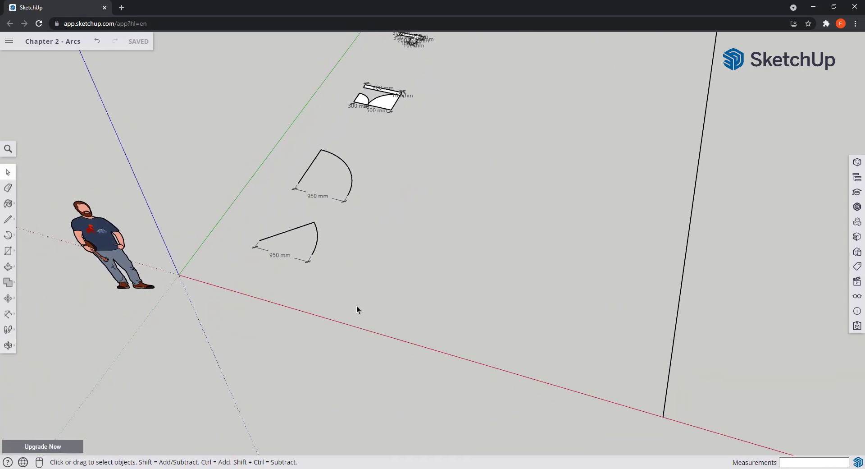
pyautogui.moveTo(355, 310); pyautogui.dragTo(319, 369, button='middle')
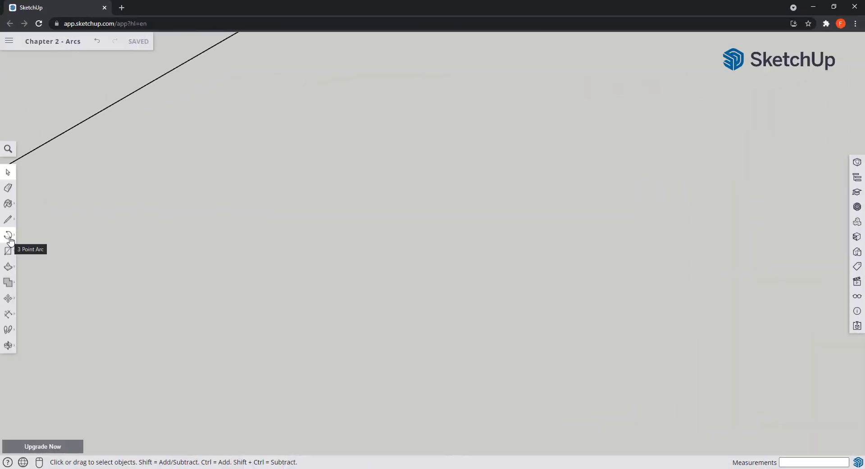
pyautogui.click(9, 236)
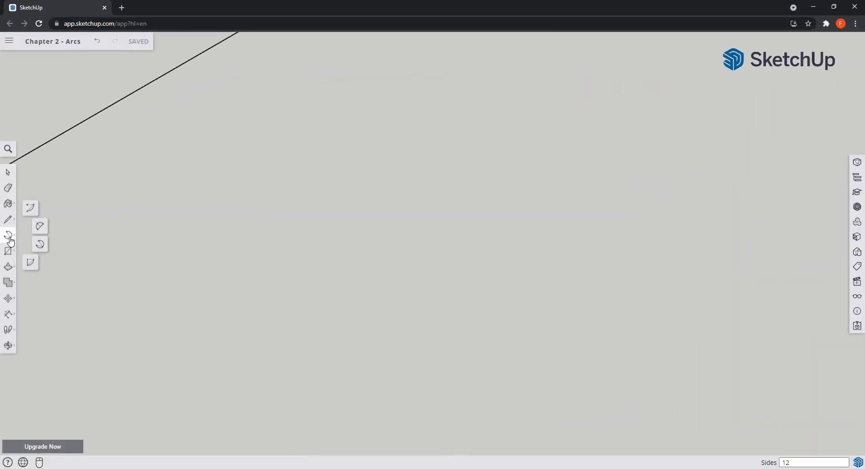
pyautogui.click(30, 211)
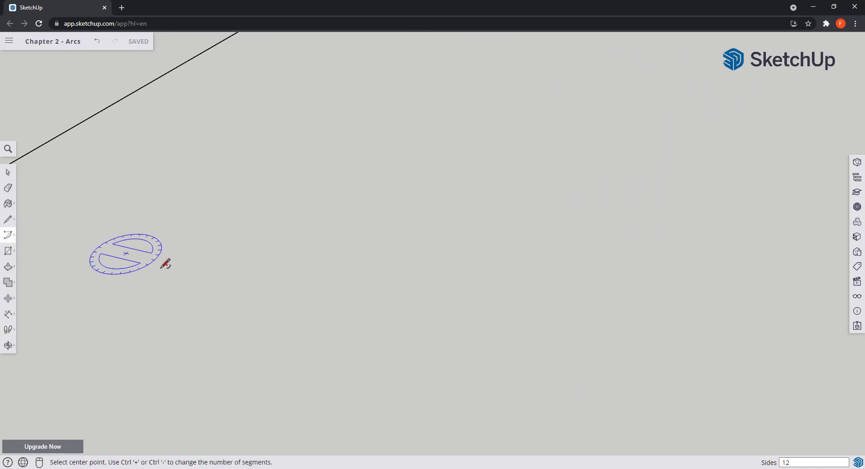
pyautogui.click(291, 256)
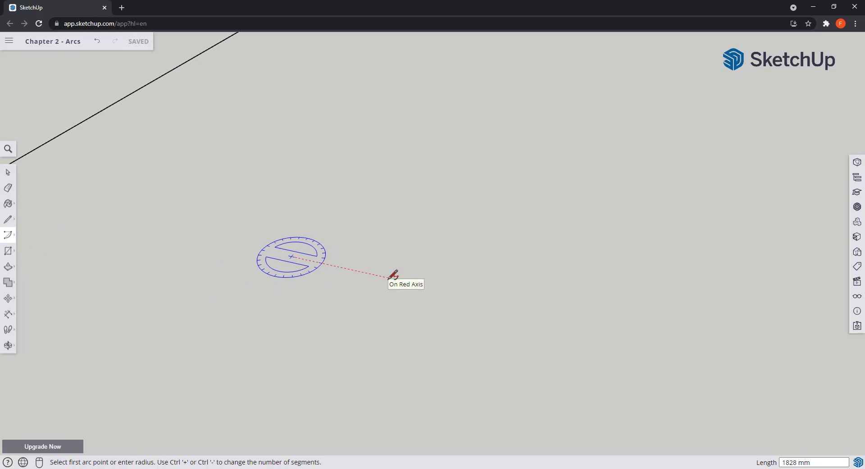
pyautogui.write('2000')
pyautogui.press('Return')
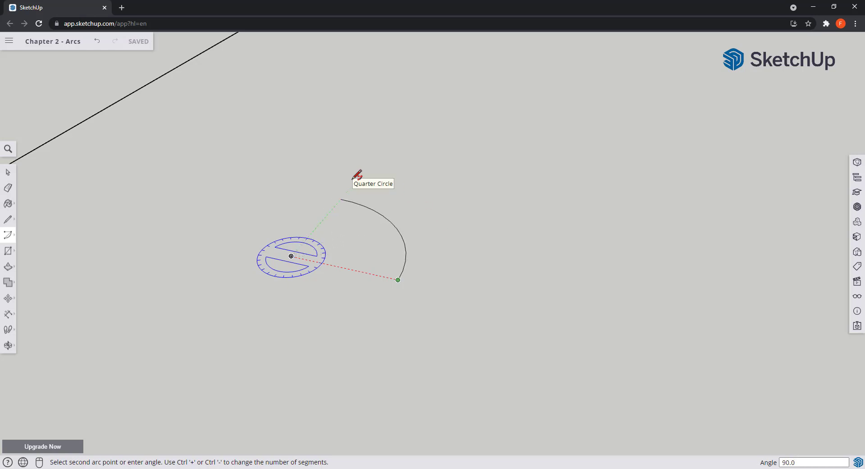
pyautogui.click(354, 178)
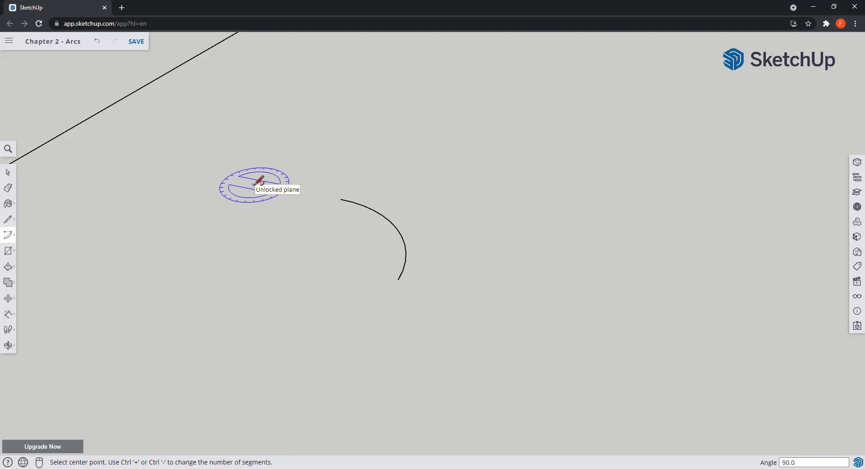
# Step: Draw a radius line from the arc's end to its centre, closing the shape
pyautogui.press('l')
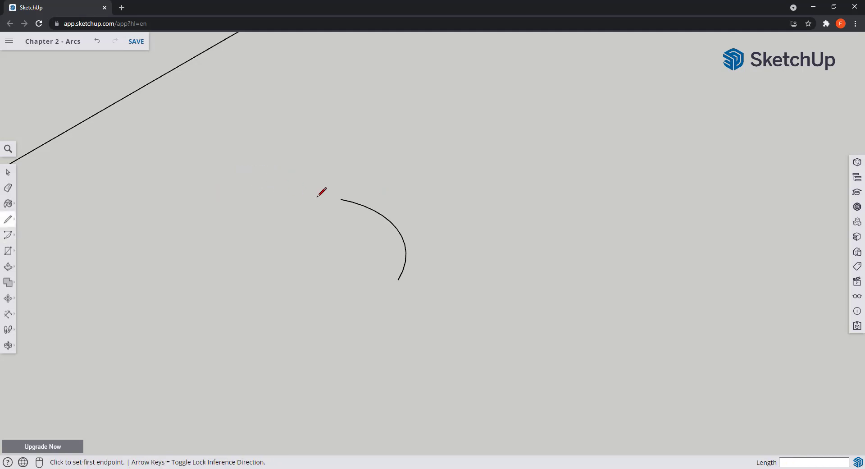
pyautogui.click(341, 199)
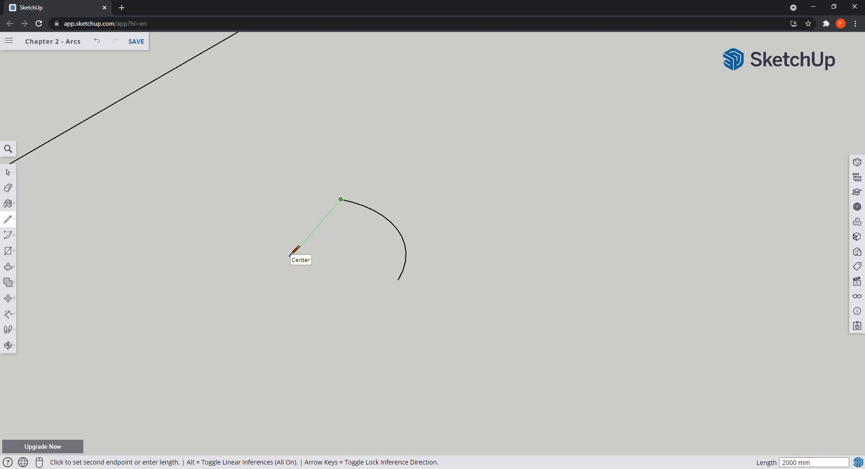
pyautogui.click(291, 255)
pyautogui.moveTo(343, 231); pyautogui.dragTo(341, 255, button='middle')
pyautogui.scroll(-3, 337, 259)
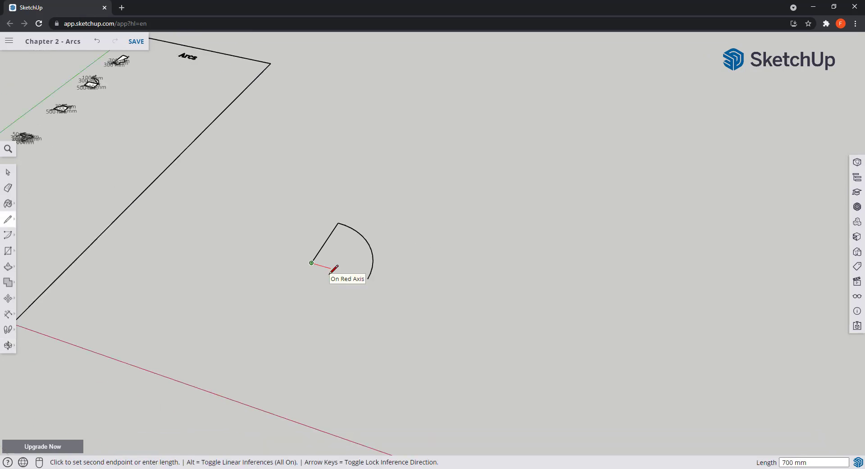
pyautogui.click(367, 278)
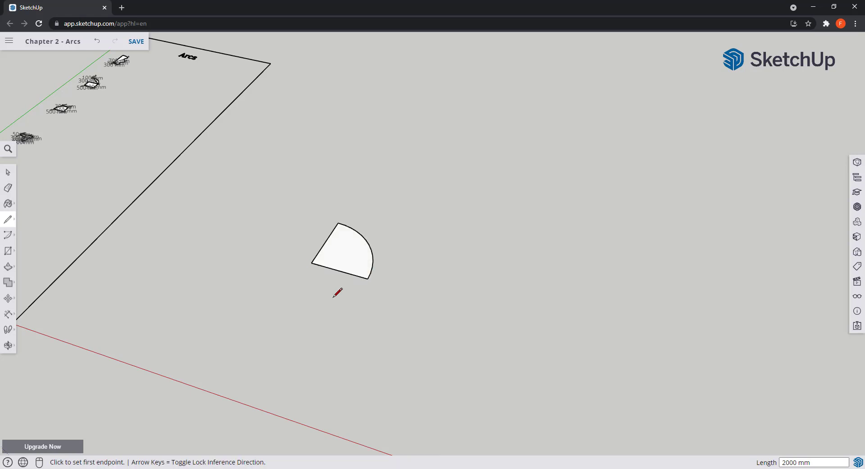
# Step: Undo the closing line and draw a second arc at 30°
pyautogui.press('a')
pyautogui.click(423, 295)
pyautogui.hotkey('ctrl', 'z')
pyautogui.click(467, 300)
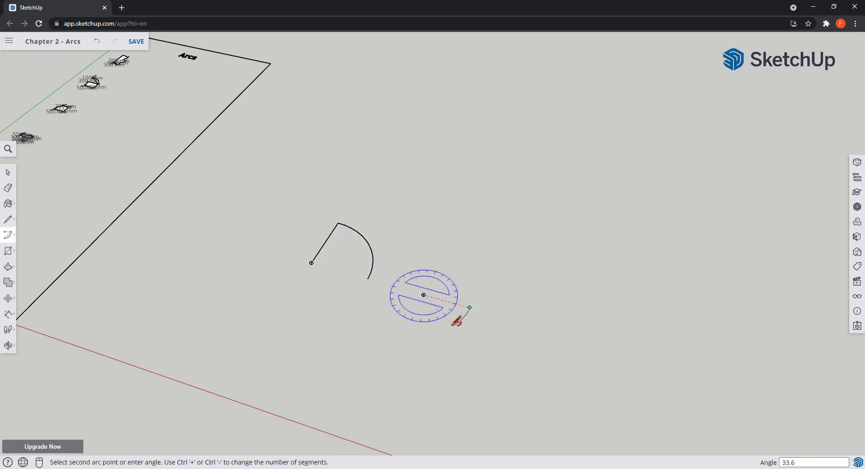
pyautogui.scroll(3, 457, 315)
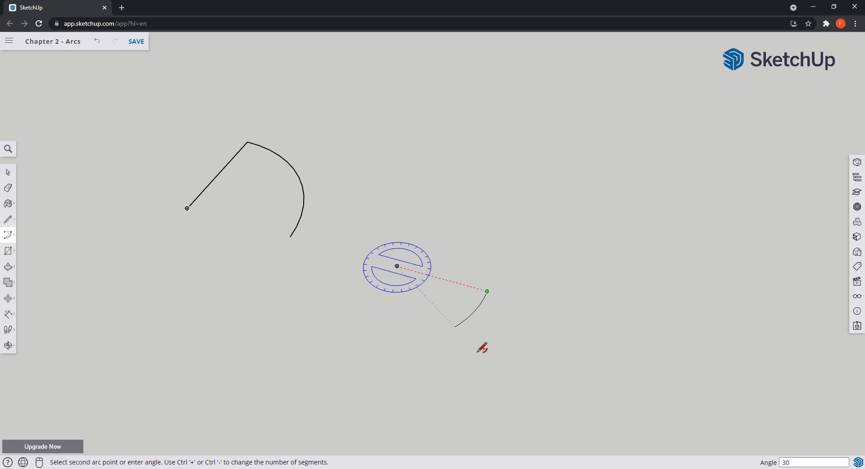
pyautogui.press('Return')
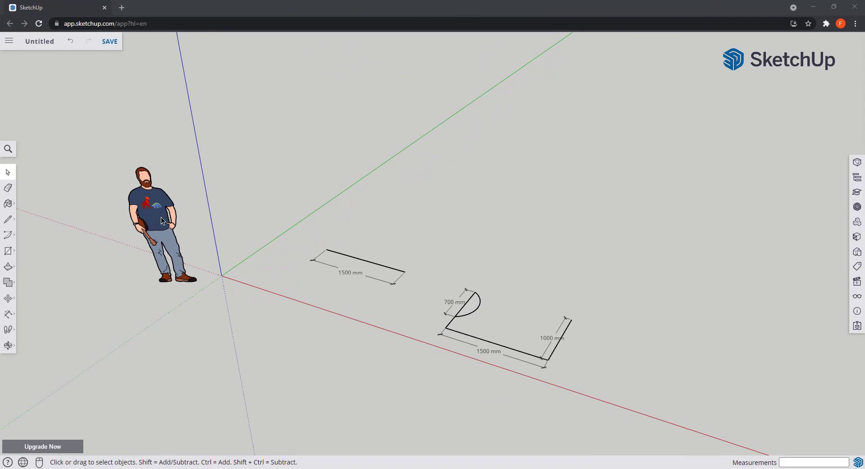
# Step: Span the 1500 mm line's two ends with a 2 Point Arc of 500 mm bulge
pyautogui.click(8, 235)
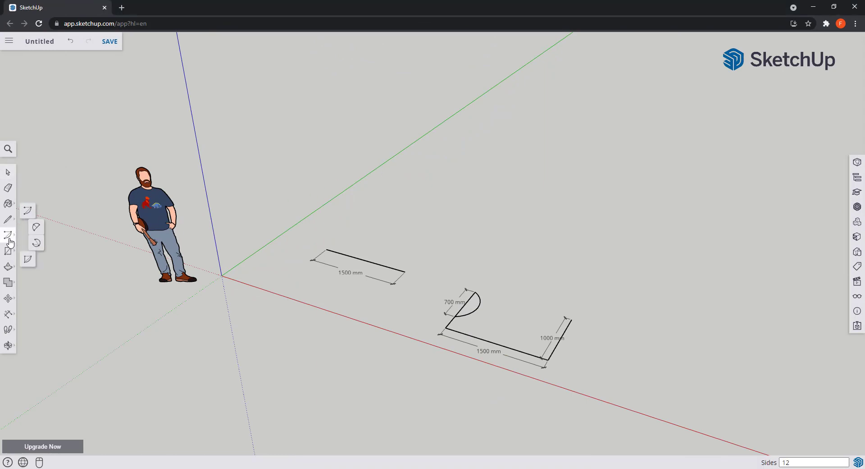
pyautogui.click(41, 230)
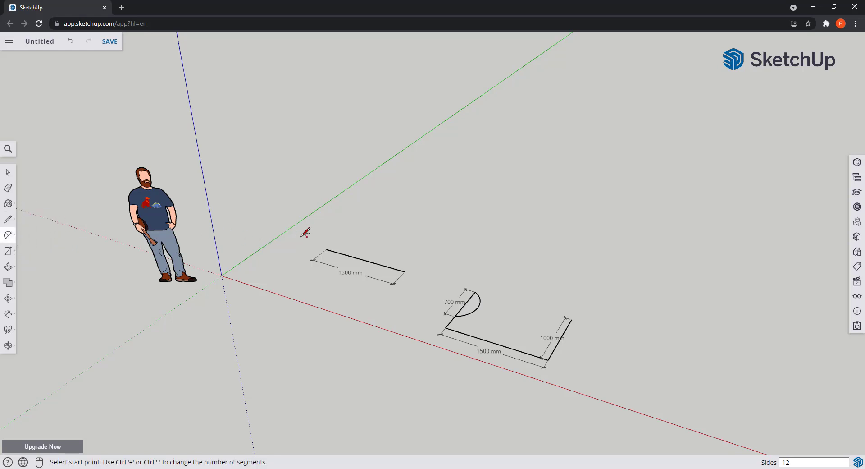
pyautogui.scroll(5, 358, 243)
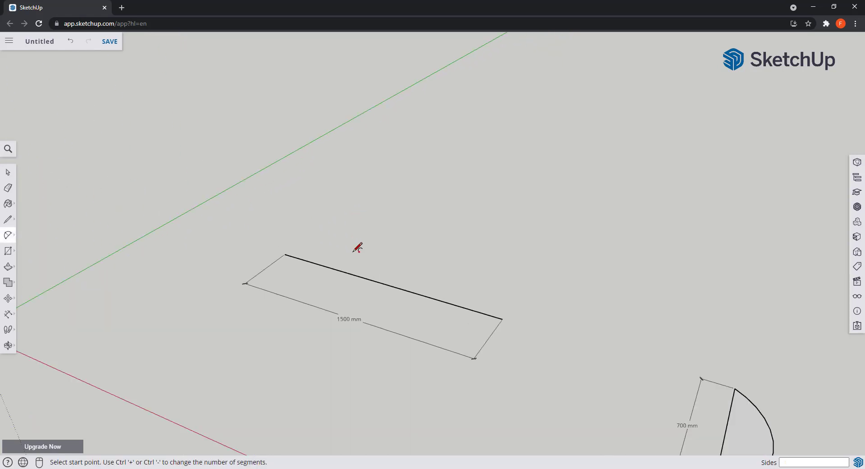
pyautogui.click(284, 254)
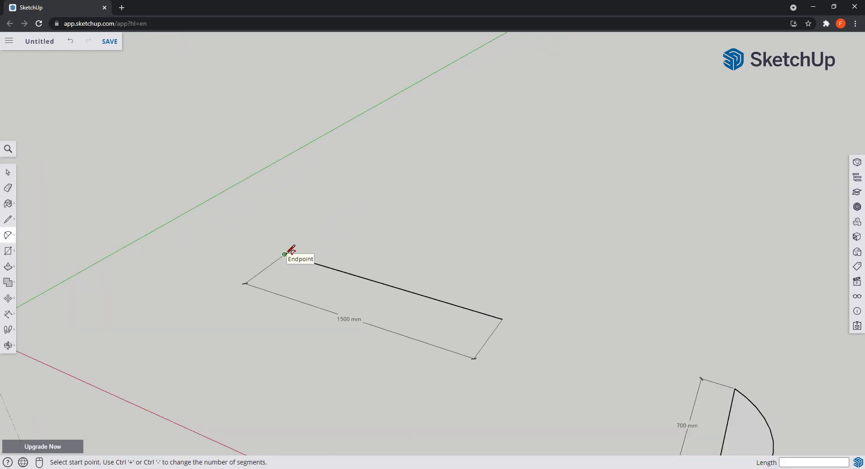
pyautogui.click(503, 319)
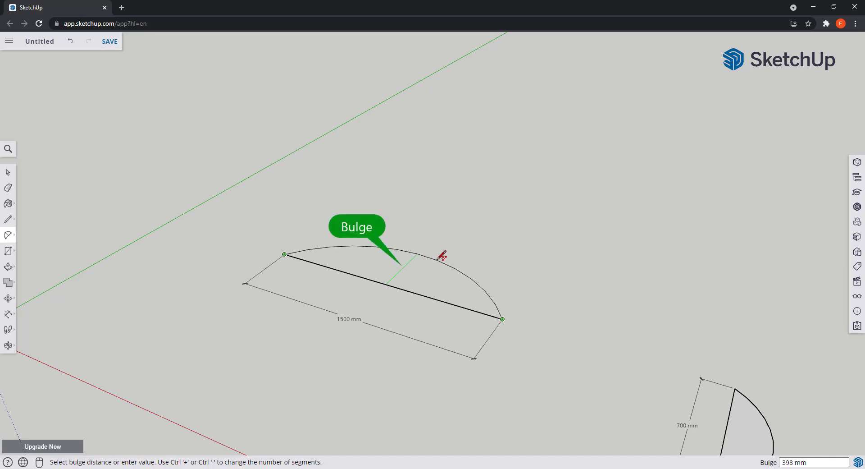
pyautogui.write('500')
pyautogui.press('Return')
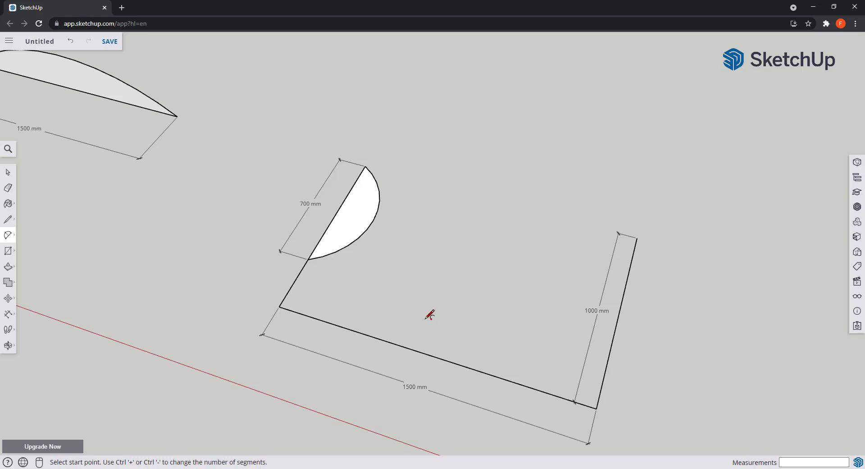
# Step: Start an arc at the 1000 mm edge's corner with a 700 mm length
pyautogui.click(637, 237)
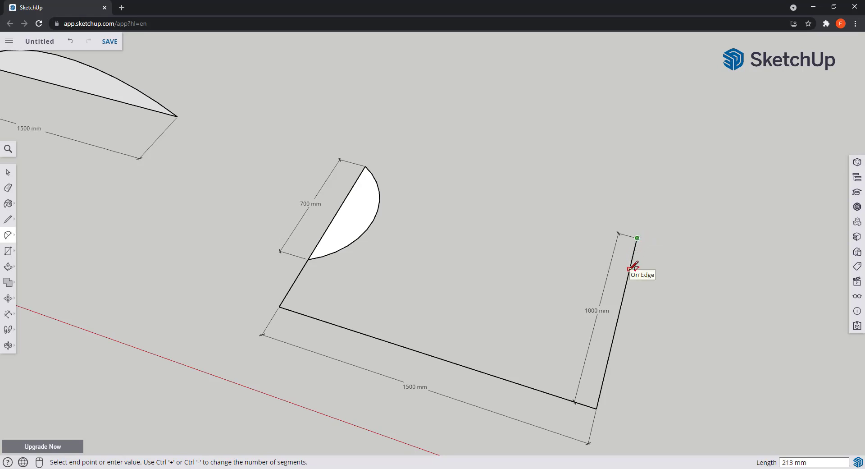
pyautogui.write('700')
pyautogui.press('Return')
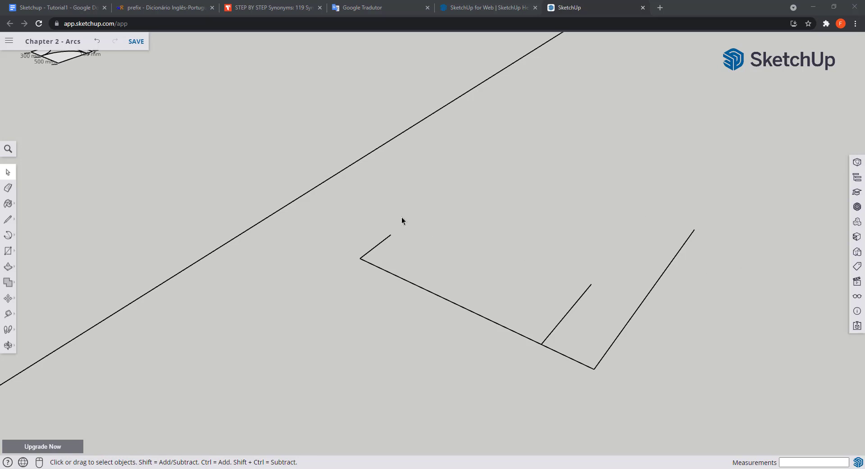
# Step: Draw a 3 Point Arc from the short line's end through the middle line's end, filling the face
pyautogui.click(13, 234)
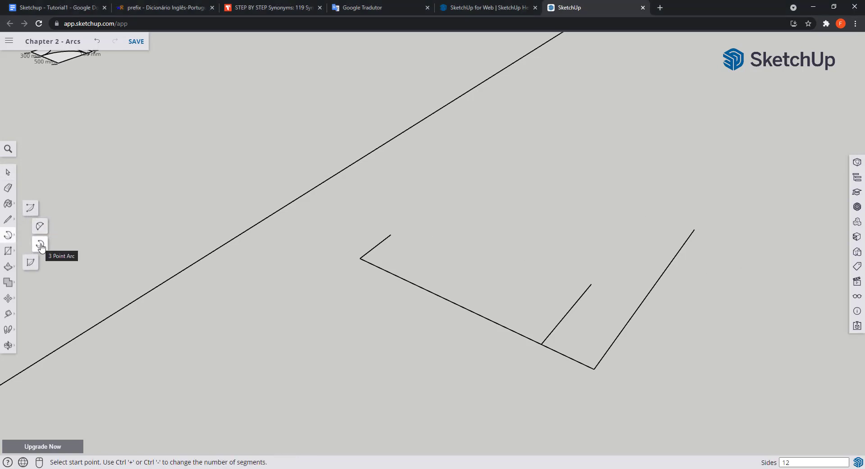
pyautogui.click(41, 245)
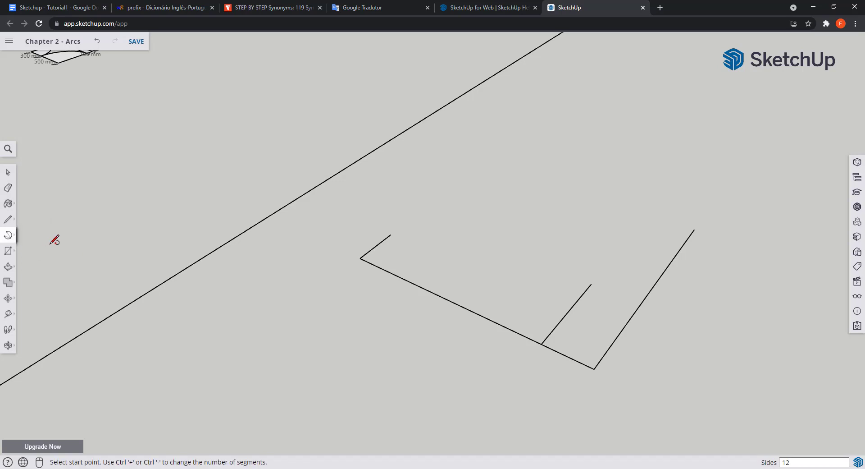
pyautogui.click(390, 234)
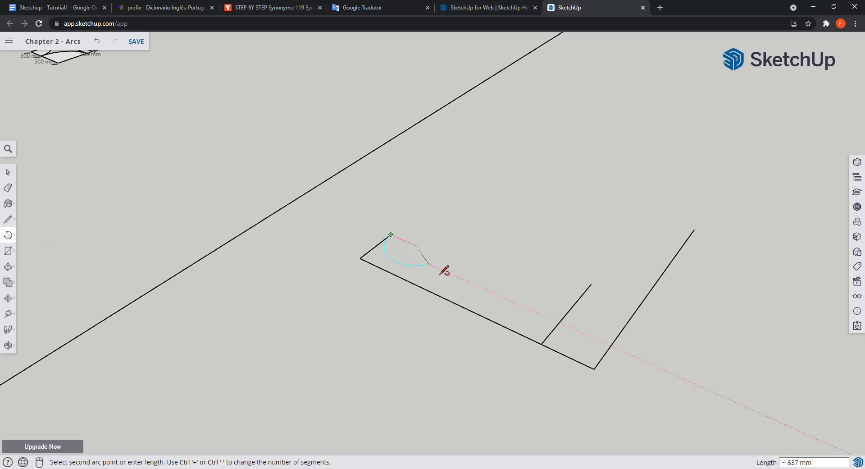
pyautogui.click(591, 284)
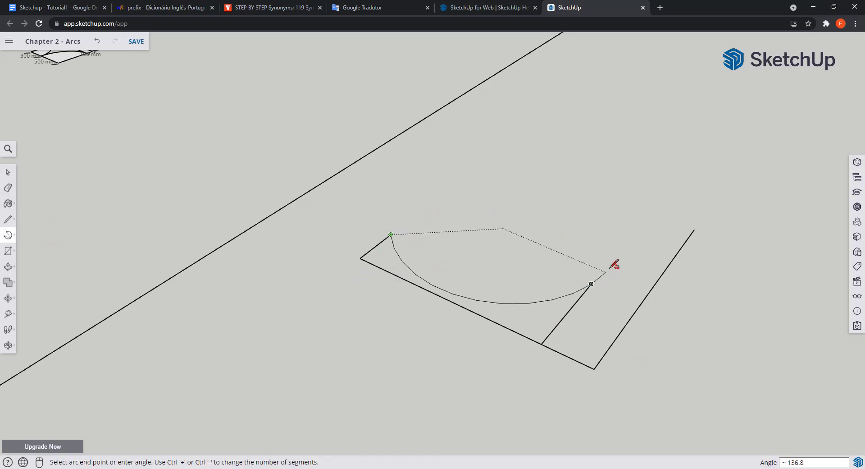
pyautogui.click(694, 229)
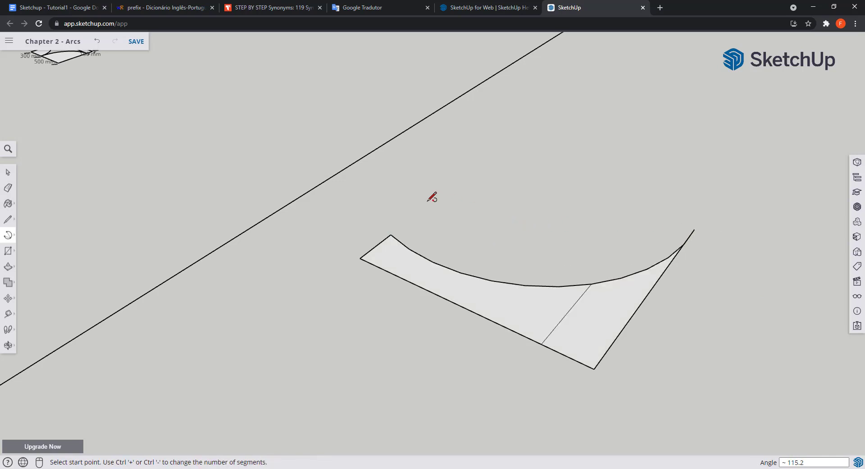
# Step: Draw a second 3-point arc from the left line's end through the upper to the lower line's end
pyautogui.scroll(-3, 431, 197)
pyautogui.scroll(3, 752, 362)
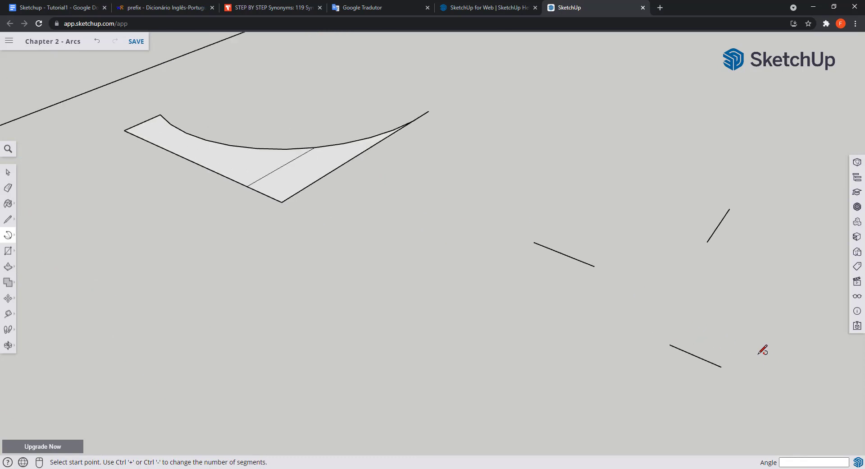
pyautogui.scroll(2, 750, 326)
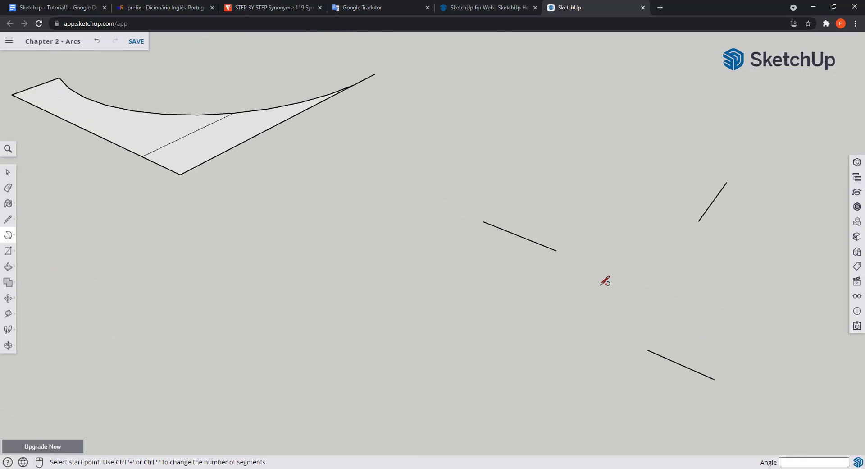
pyautogui.click(556, 250)
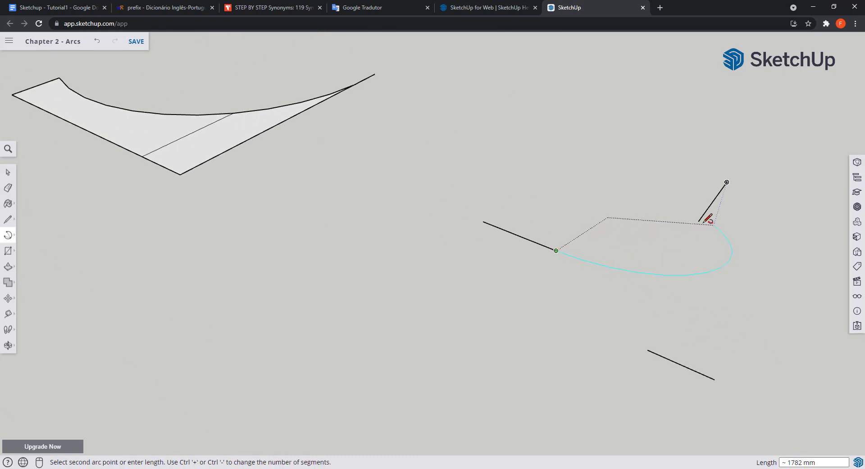
pyautogui.click(698, 220)
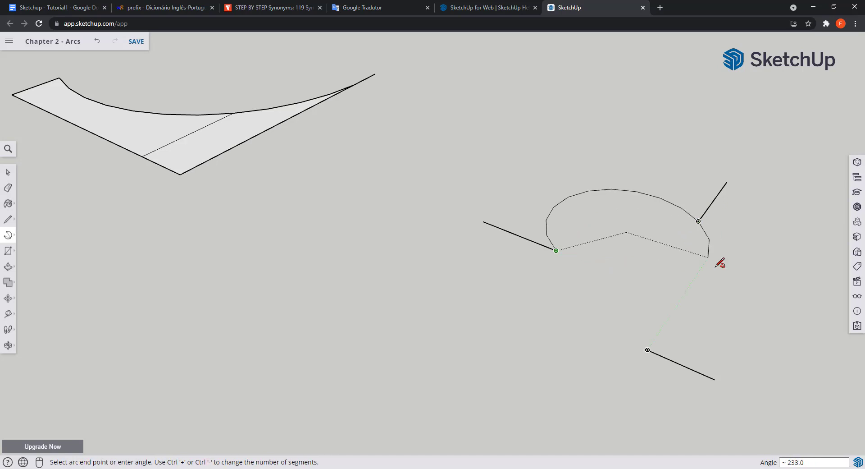
pyautogui.click(648, 349)
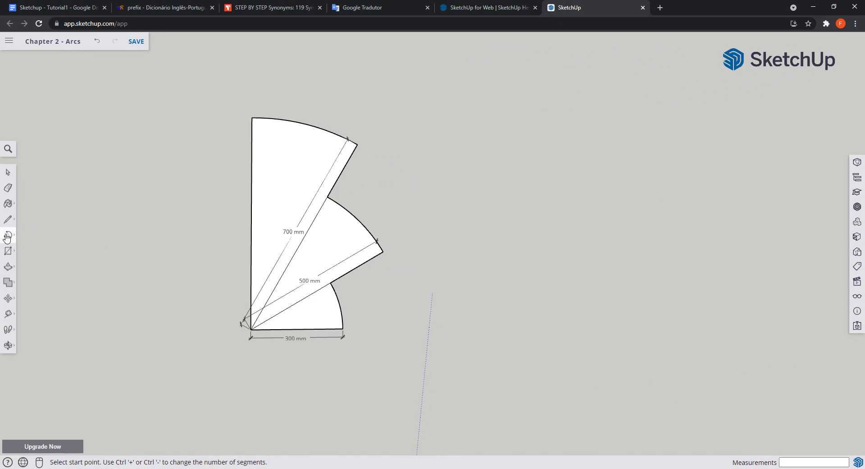
# Step: Draw a 30° pie slice with a 300 mm radius
pyautogui.moveTo(7, 236)
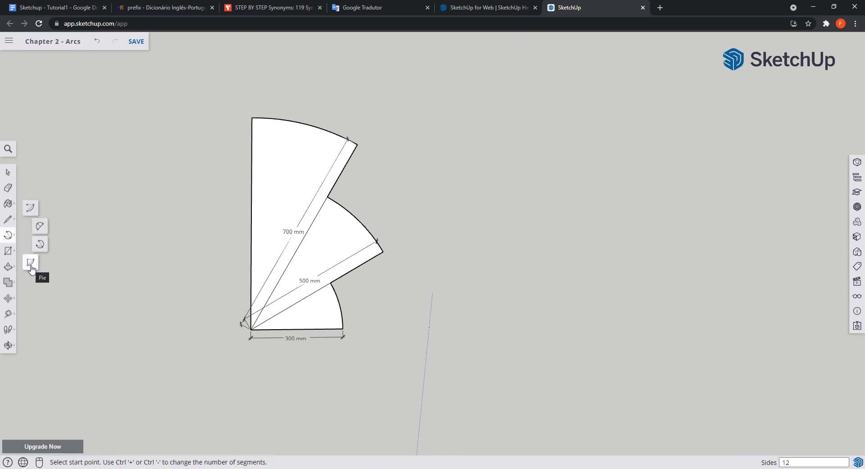
pyautogui.click(30, 266)
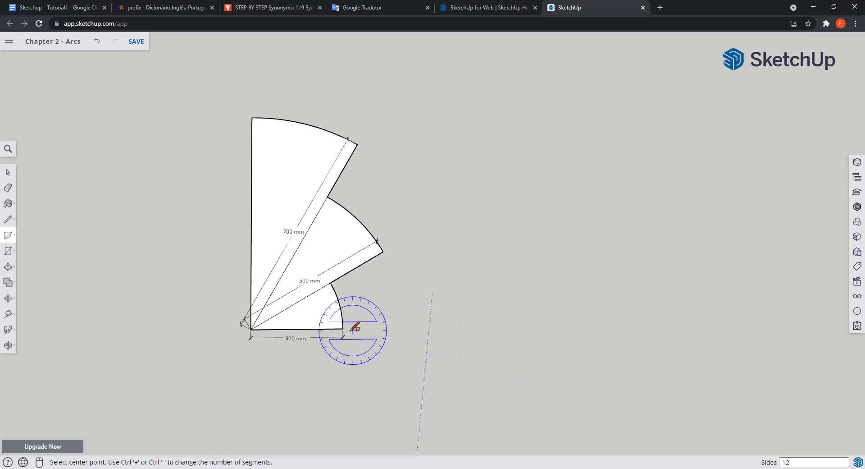
pyautogui.moveTo(356, 328); pyautogui.dragTo(366, 303, button='middle')
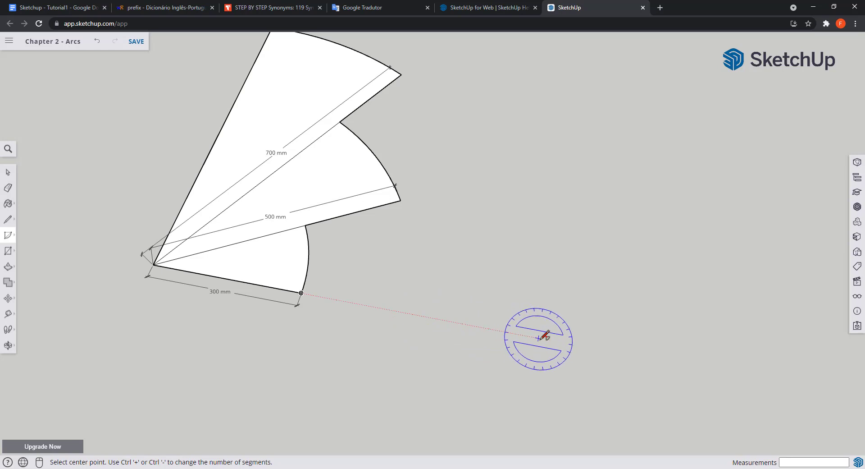
pyautogui.click(558, 342)
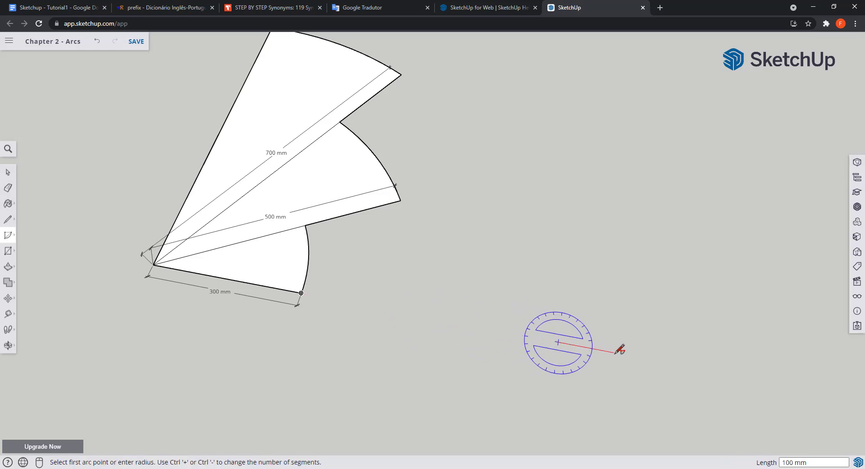
pyautogui.write('300')
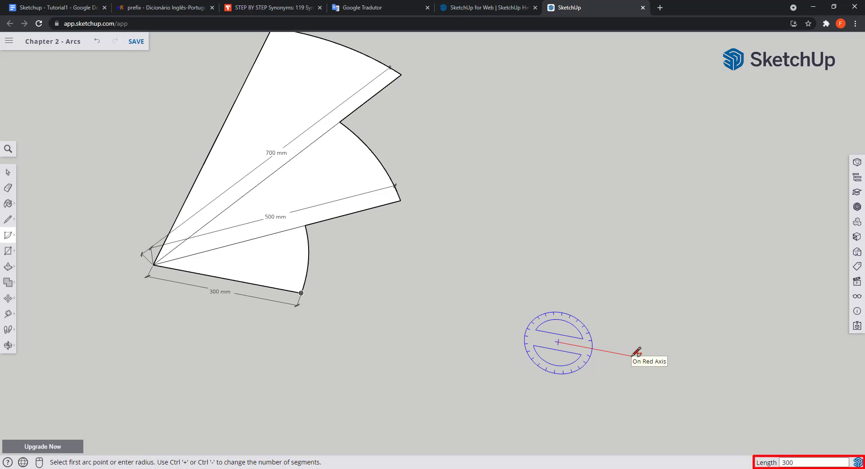
pyautogui.press('Return')
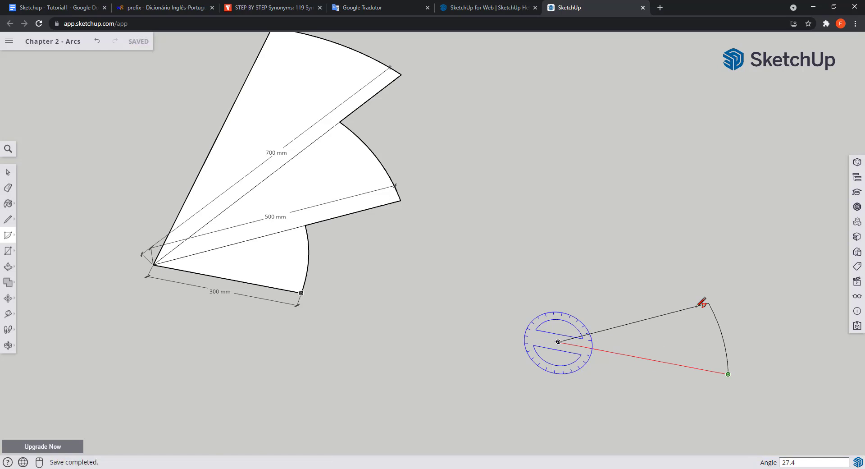
pyautogui.write('30')
pyautogui.press('Return')
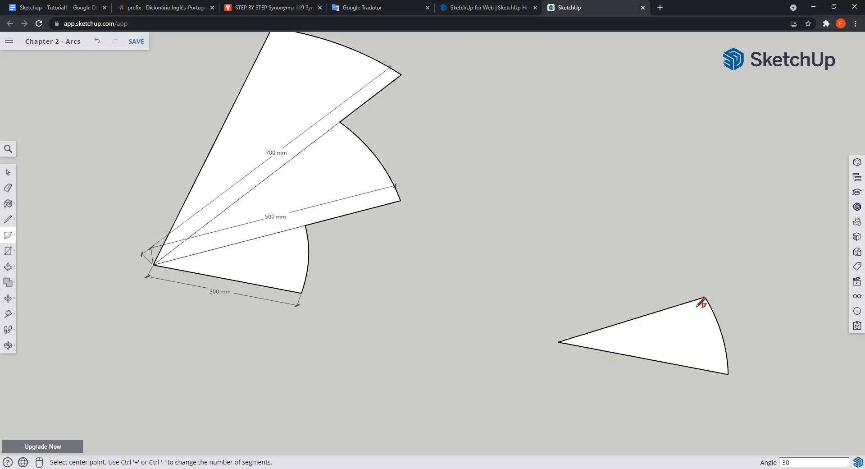
# Step: From the same apex, add a 500 mm 30° slice and begin a 700 mm slice
pyautogui.click(558, 341)
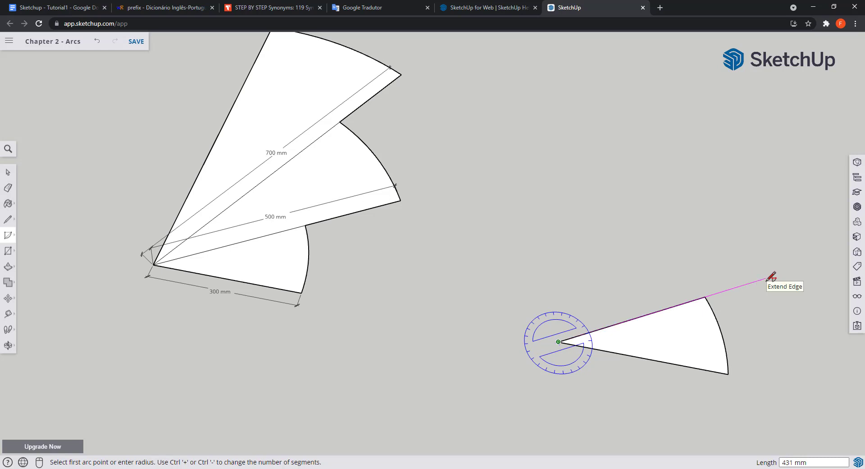
pyautogui.write('500')
pyautogui.press('Return')
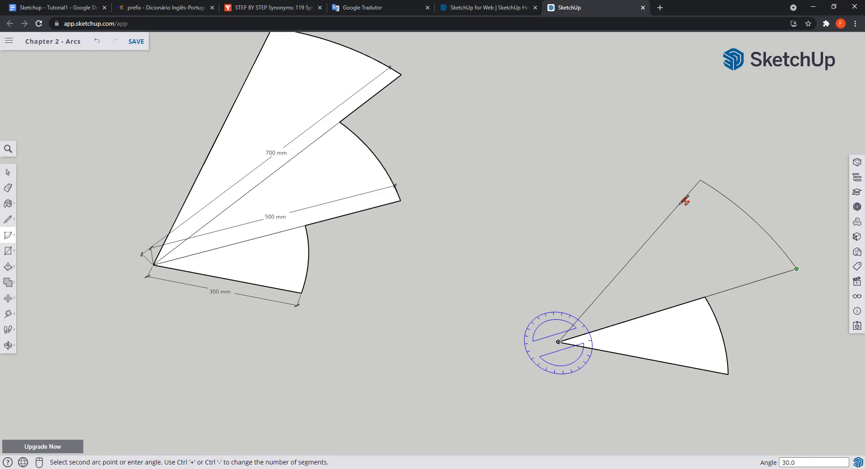
pyautogui.write('3')
pyautogui.press('Return')
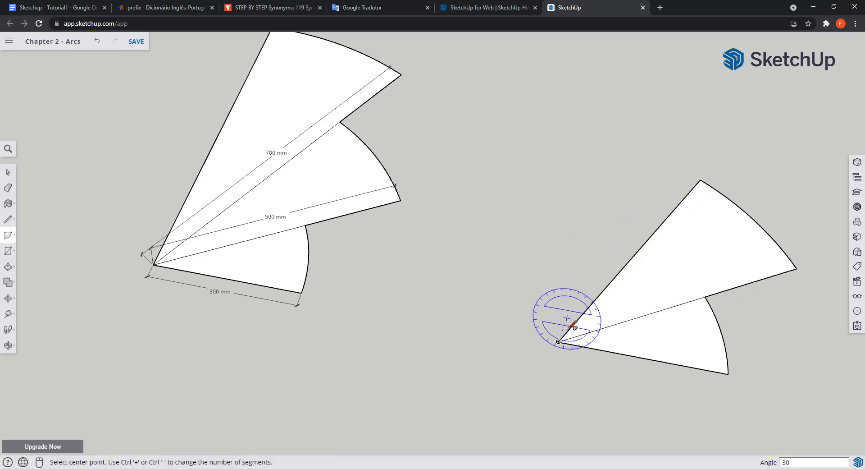
pyautogui.click(559, 341)
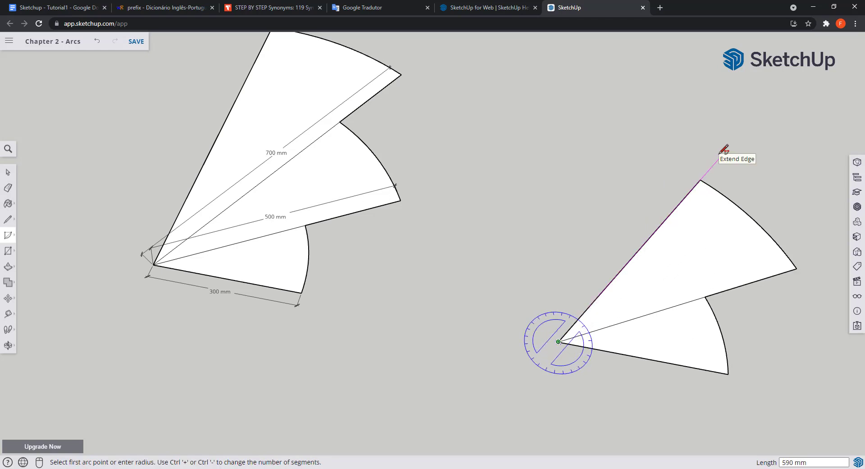
pyautogui.write('700')
pyautogui.press('Return')
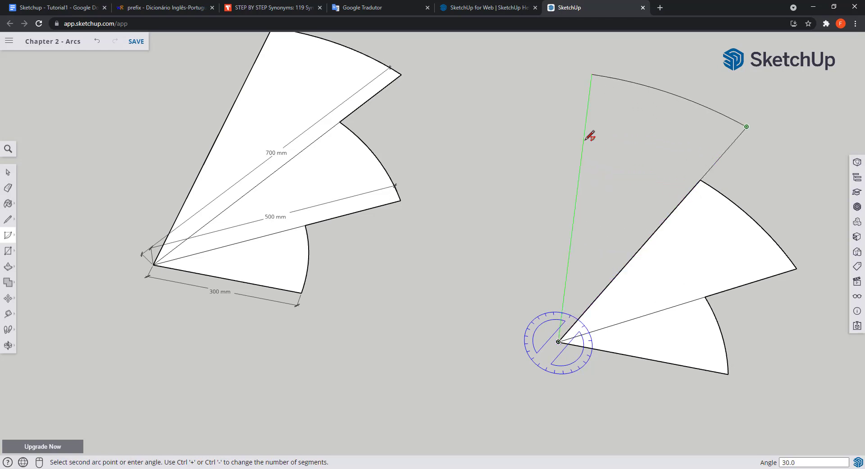
# Step: Complete the 700 mm slice, then select the arc's right portion to view its properties
pyautogui.click(586, 138)
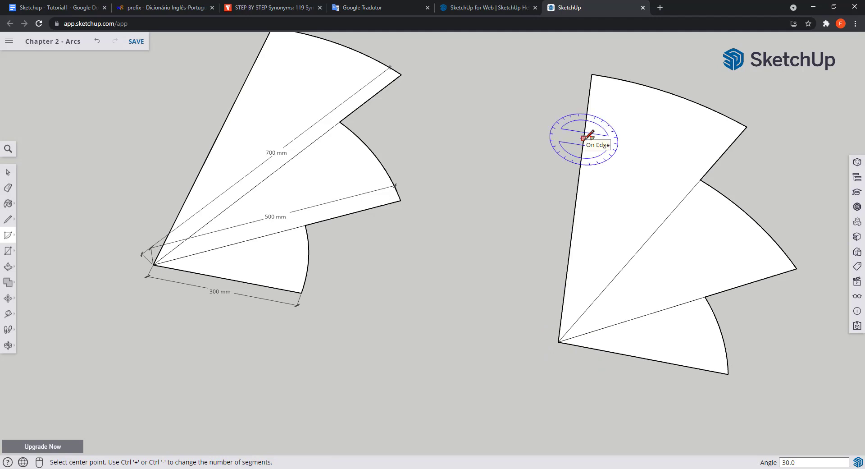
pyautogui.press('space')
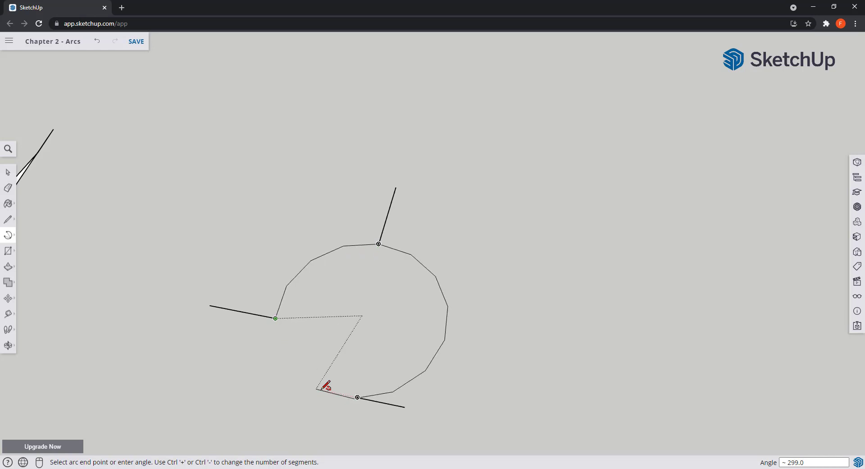
pyautogui.click(360, 397)
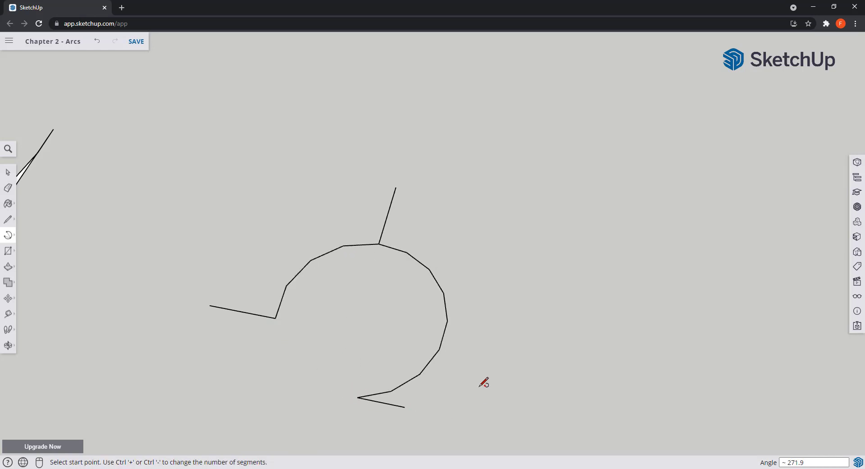
pyautogui.press('space')
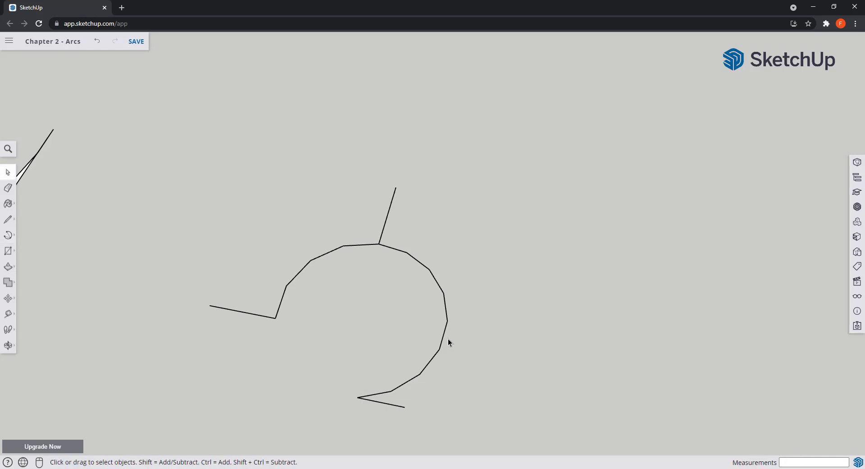
pyautogui.click(442, 340)
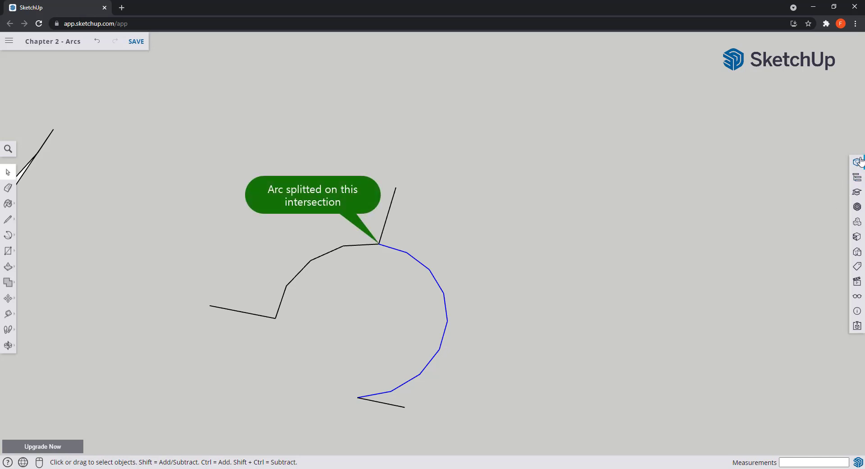
pyautogui.click(858, 177)
# Step: Raise the right arc's segments from 8 to 20, then 60, and give the left arc 30
pyautogui.click(859, 164)
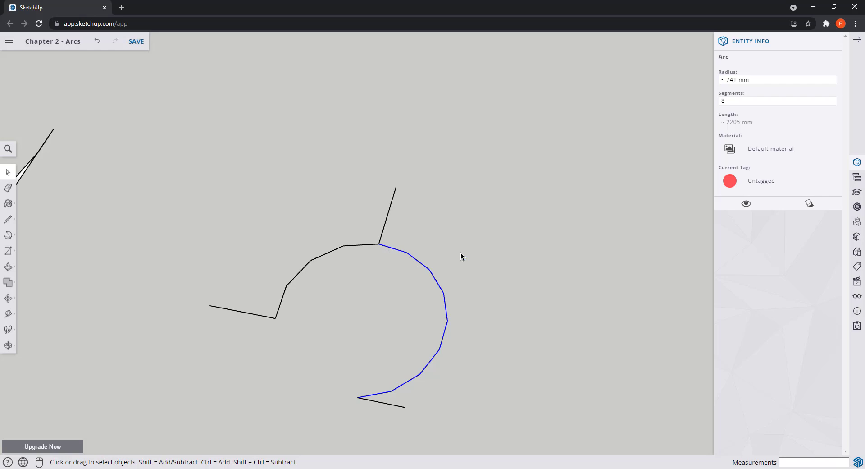
pyautogui.moveTo(735, 100); pyautogui.dragTo(713, 99)
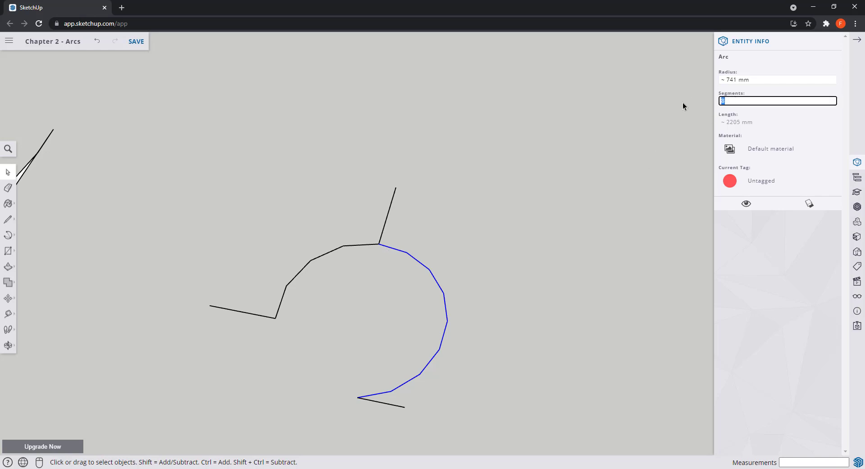
pyautogui.write('20')
pyautogui.press('Return')
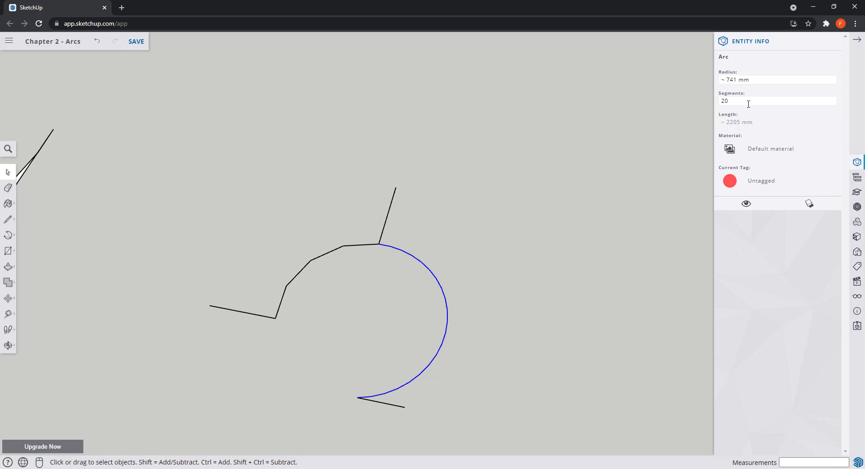
pyautogui.moveTo(749, 104); pyautogui.dragTo(712, 104)
pyautogui.write('60')
pyautogui.press('Return')
pyautogui.hotkey('ctrl', 'z')
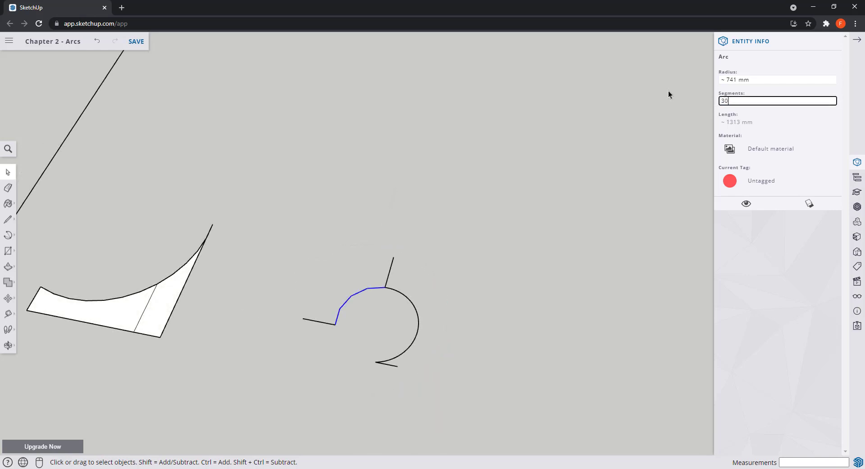
pyautogui.press('Return')
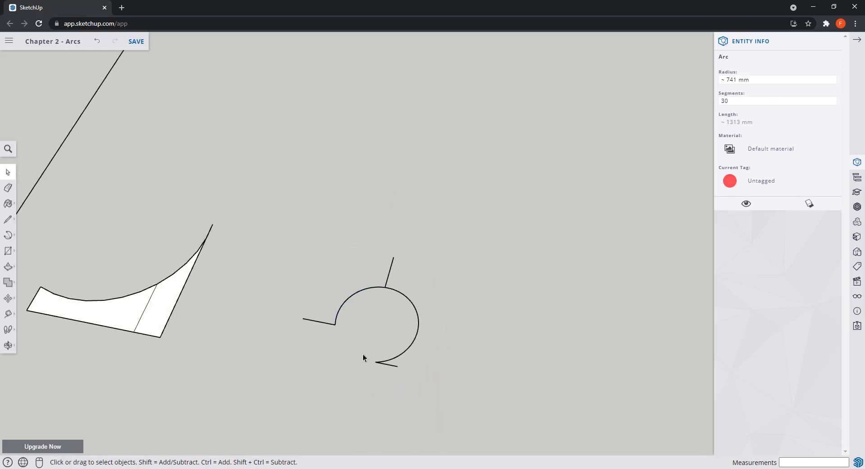
# Step: Delete the short line above the arc
pyautogui.click(363, 355)
pyautogui.scroll(5, 363, 355)
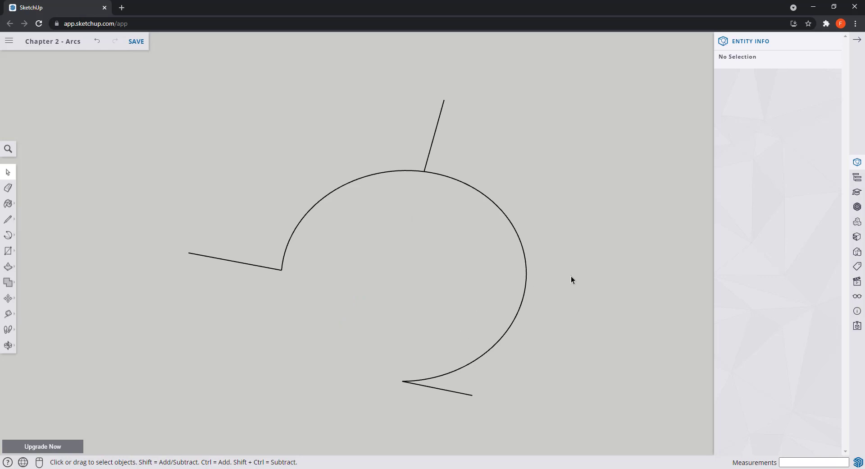
pyautogui.click(430, 149)
pyautogui.press('Delete')
# Step: Reduce the remaining single arc from 90 to 10 segments in Entity Info
pyautogui.click(435, 174)
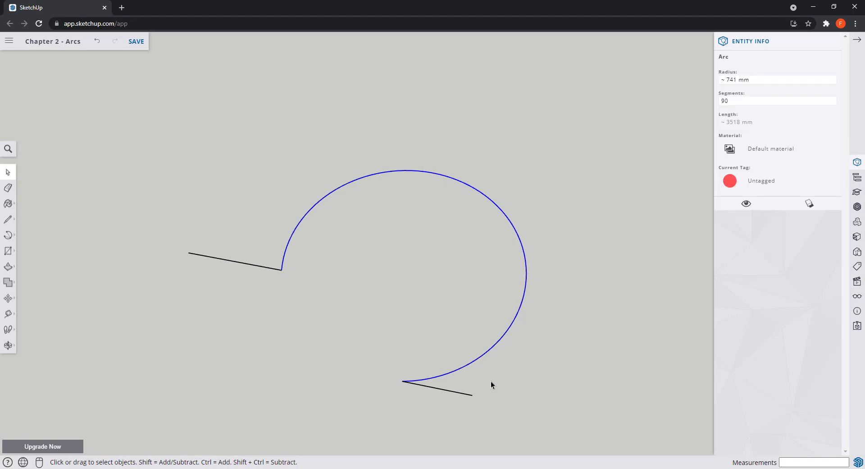
pyautogui.scroll(8, 415, 345)
pyautogui.scroll(-8, 497, 363)
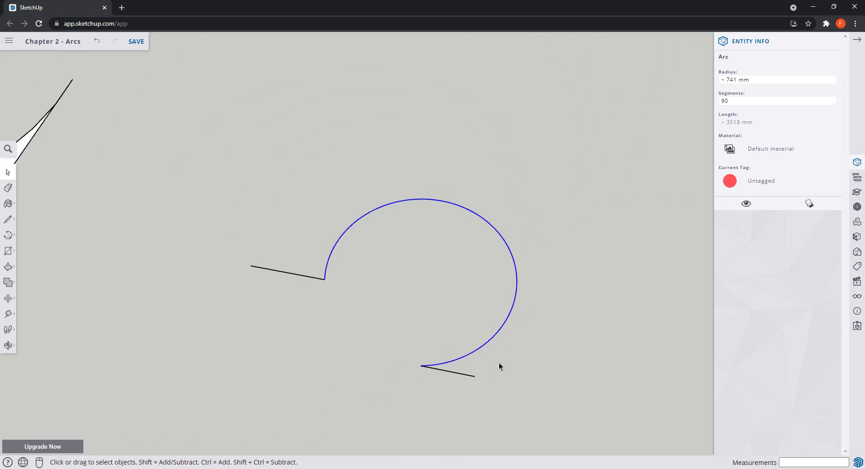
pyautogui.scroll(2, 464, 309)
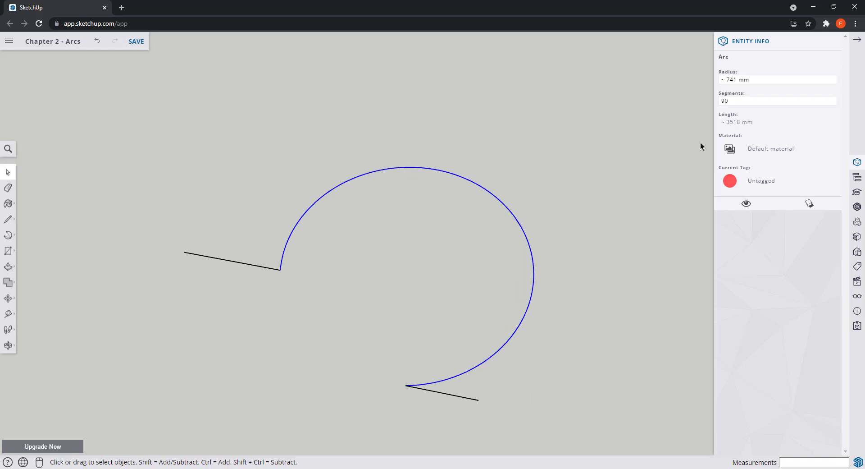
pyautogui.click(743, 101)
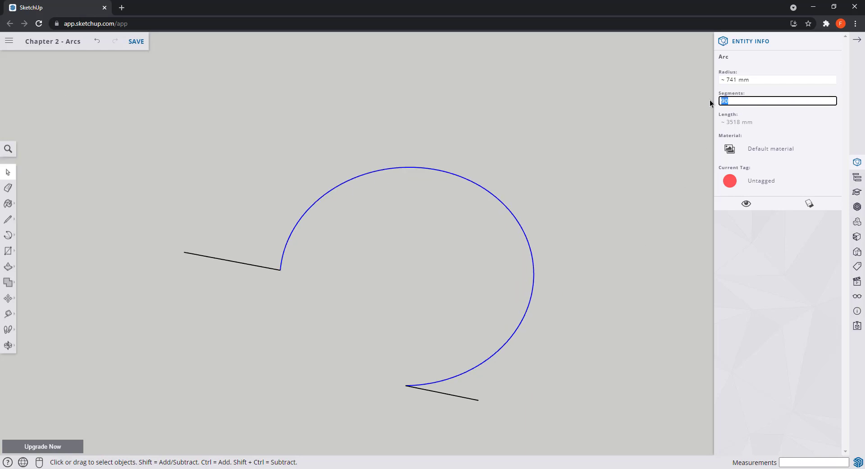
pyautogui.write('10')
pyautogui.press('Return')
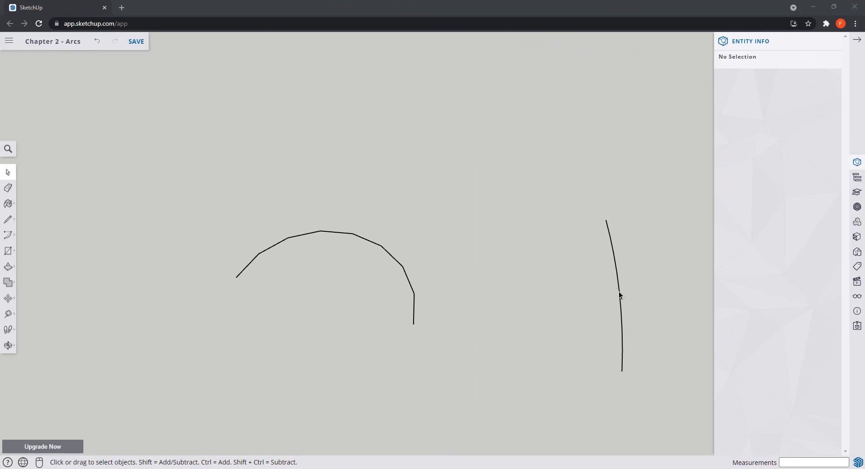
# Step: Select the right arc, then the left arc, to check their radius and segment counts
pyautogui.click(619, 295)
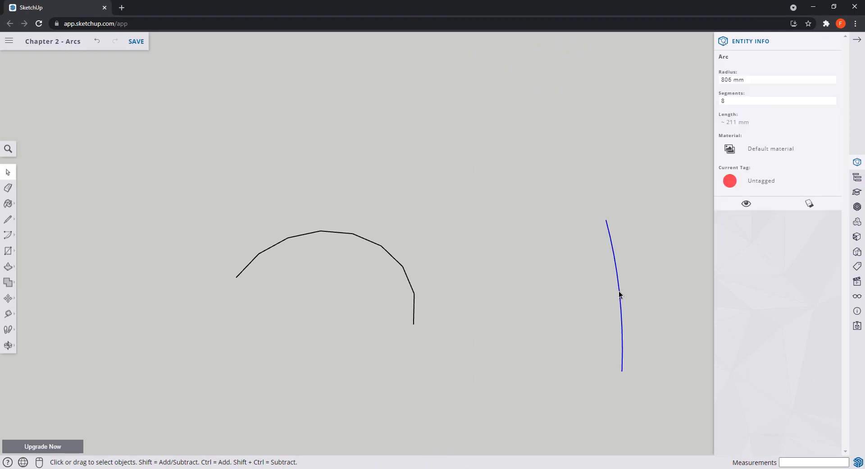
pyautogui.click(414, 292)
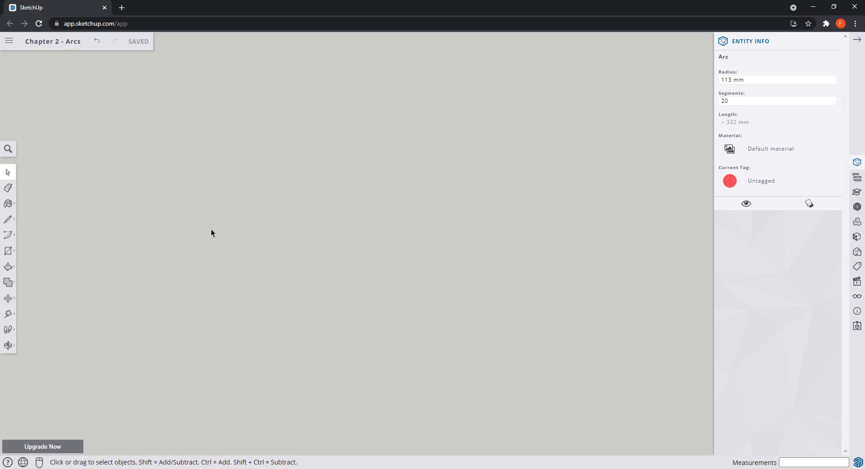
# Step: Draw a circle with a 200 mm radius
pyautogui.click(11, 251)
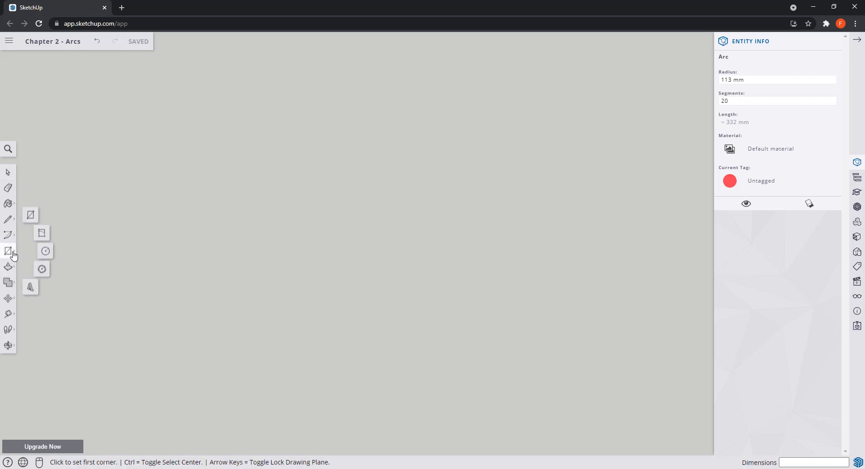
pyautogui.click(46, 253)
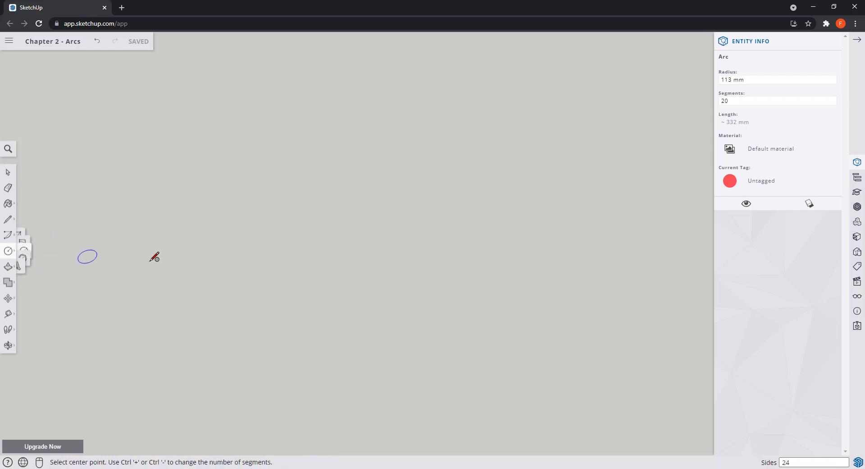
pyautogui.click(203, 209)
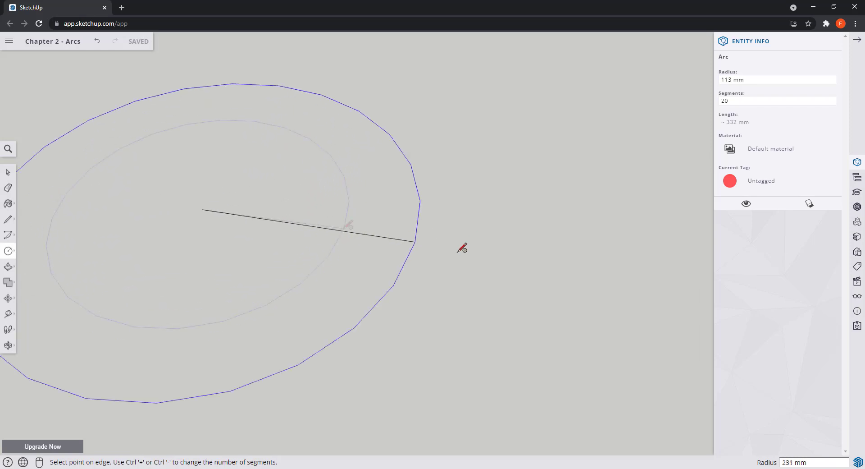
pyautogui.write('200')
pyautogui.press('Return')
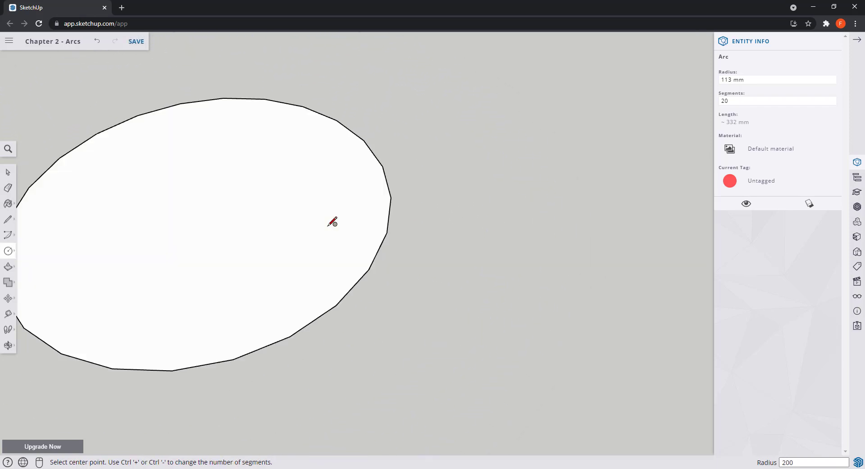
pyautogui.press('space')
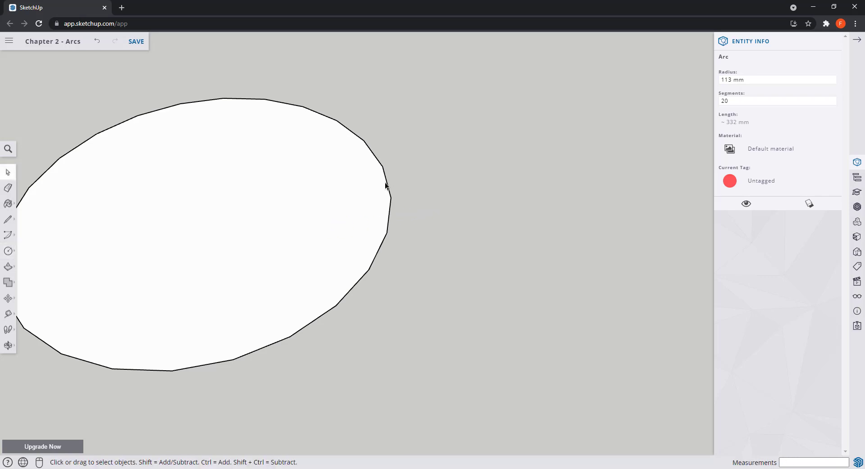
# Step: Change the circle's segments from 24 to 5, then 6, then 4, leaving a square face
pyautogui.click(387, 185)
pyautogui.moveTo(407, 296); pyautogui.dragTo(465, 280, button='middle')
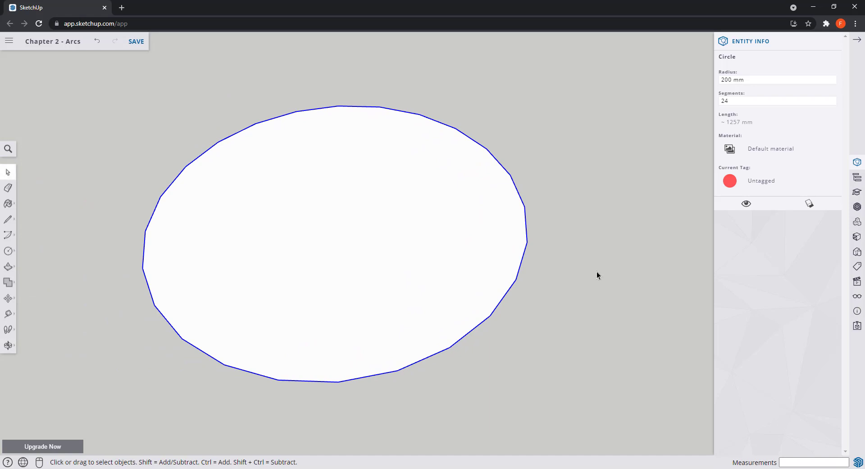
pyautogui.click(736, 101)
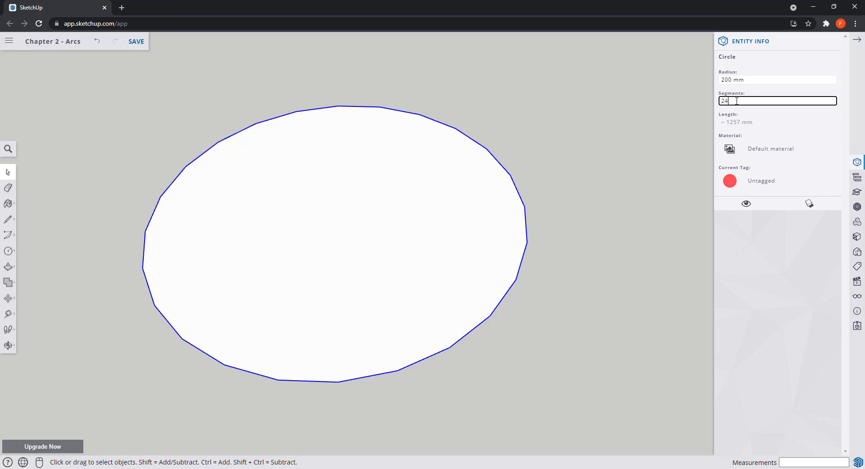
pyautogui.moveTo(737, 101); pyautogui.dragTo(710, 102)
pyautogui.press('Return')
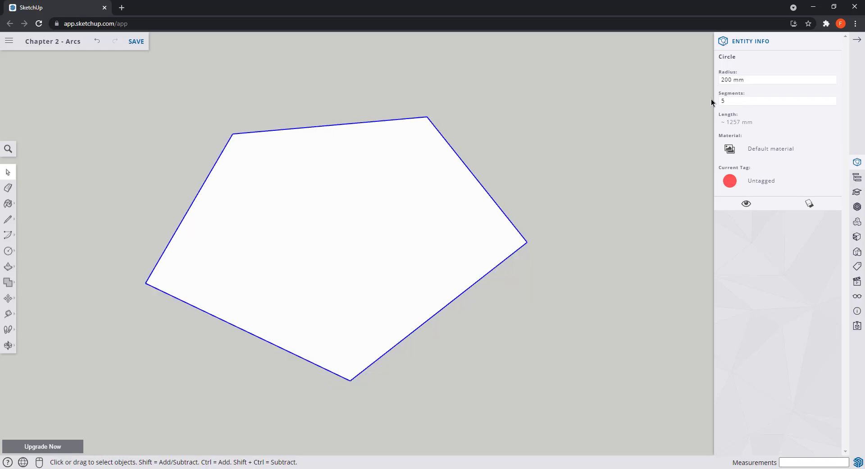
pyautogui.moveTo(724, 101); pyautogui.dragTo(710, 96)
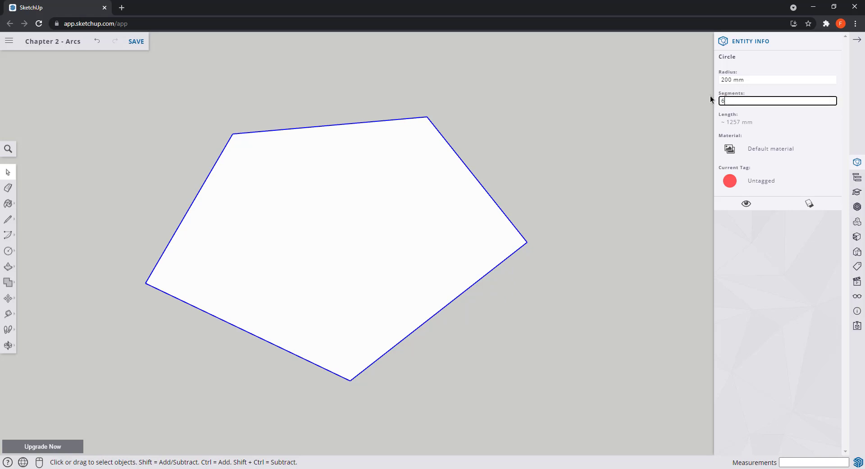
pyautogui.write('6')
pyautogui.press('Return')
pyautogui.moveTo(725, 100); pyautogui.dragTo(712, 97)
pyautogui.write('4')
pyautogui.press('Return')
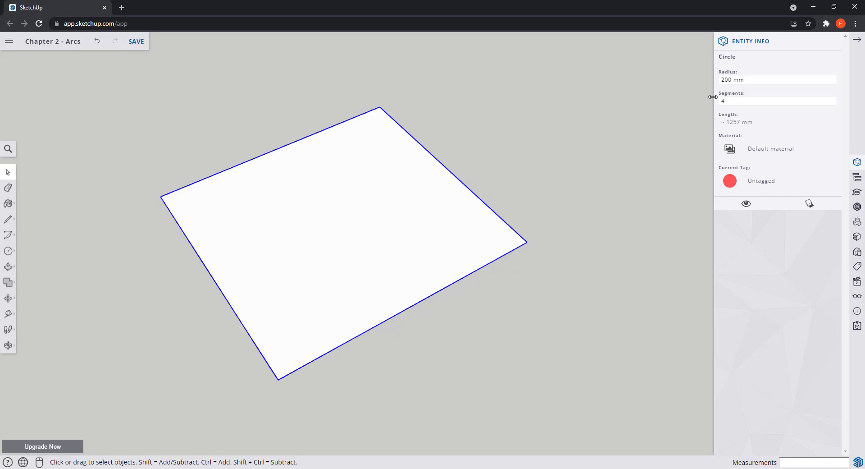
pyautogui.click(499, 301)
pyautogui.click(484, 264)
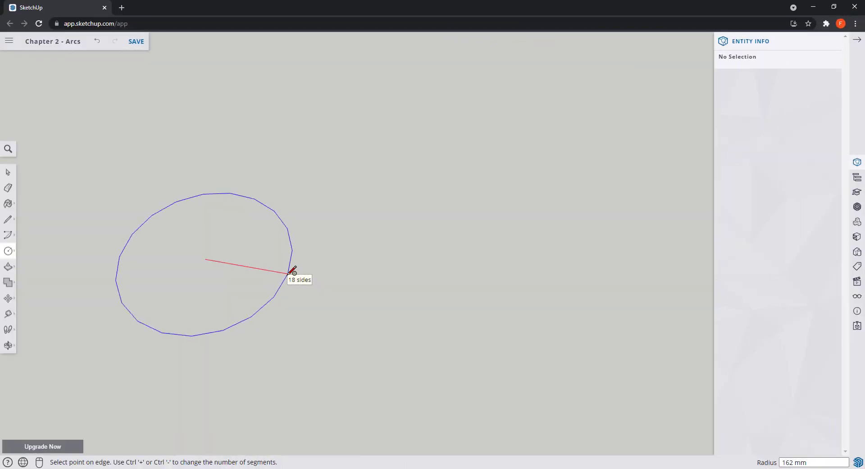
pyautogui.hotkey('ctrl', '+')
pyautogui.hotkey('ctrl', '+')
pyautogui.hotkey('ctrl', '-')
pyautogui.hotkey('ctrl', '-')
pyautogui.hotkey('ctrl', '-')
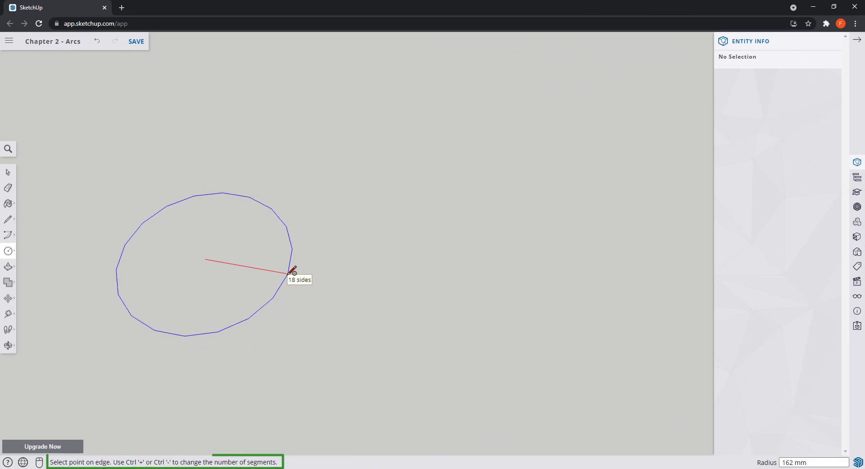
pyautogui.hotkey('ctrl', '-')
pyautogui.hotkey('ctrl', '-')
pyautogui.hotkey('ctrl', '-')
pyautogui.hotkey('ctrl', '-')
pyautogui.hotkey('ctrl', '-')
pyautogui.hotkey('ctrl', '-')
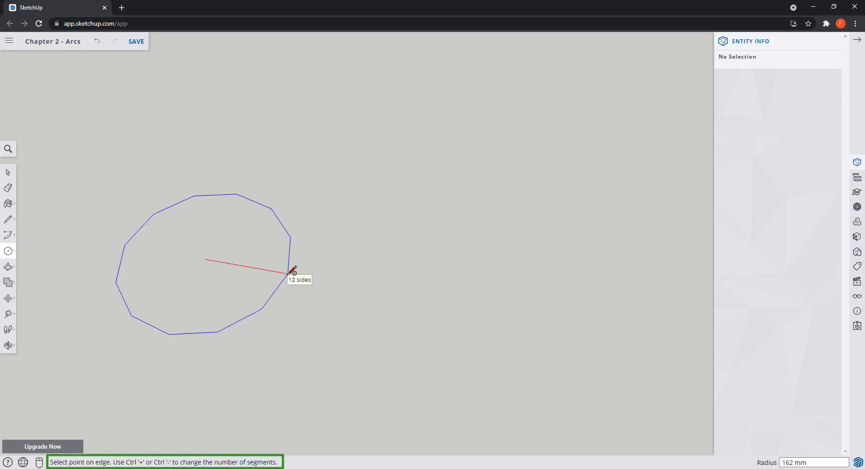
pyautogui.hotkey('ctrl', '-')
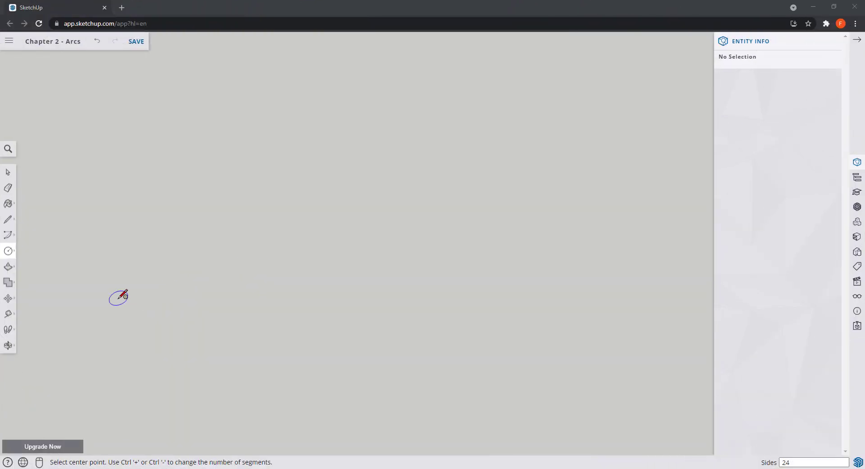
pyautogui.moveTo(10, 256)
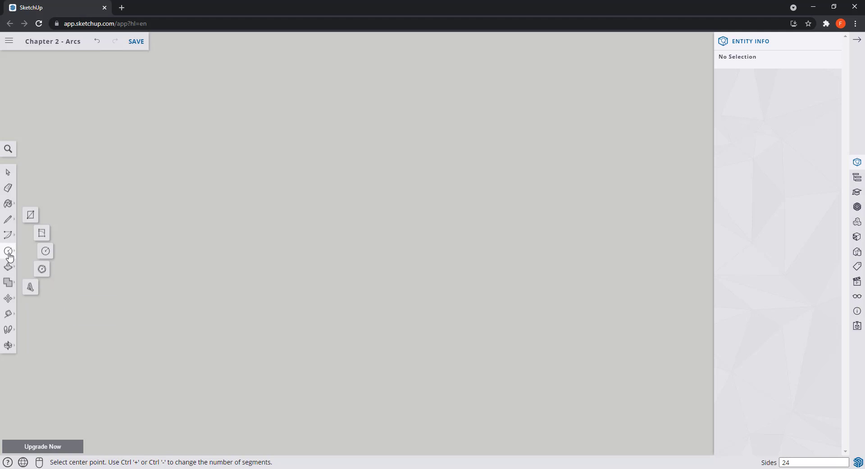
pyautogui.click(42, 268)
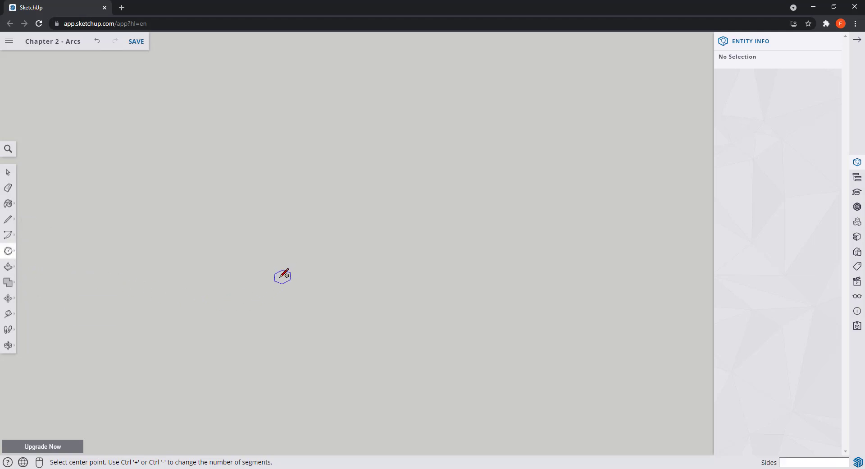
pyautogui.click(271, 274)
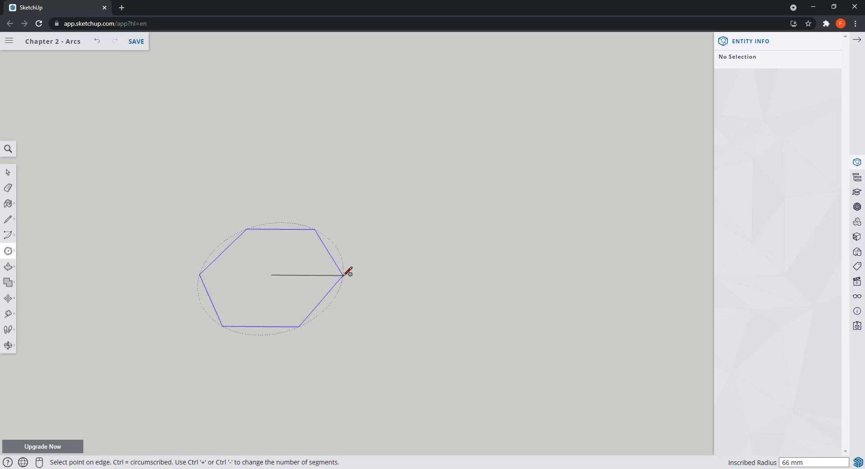
pyautogui.hotkey('ctrl', '+')
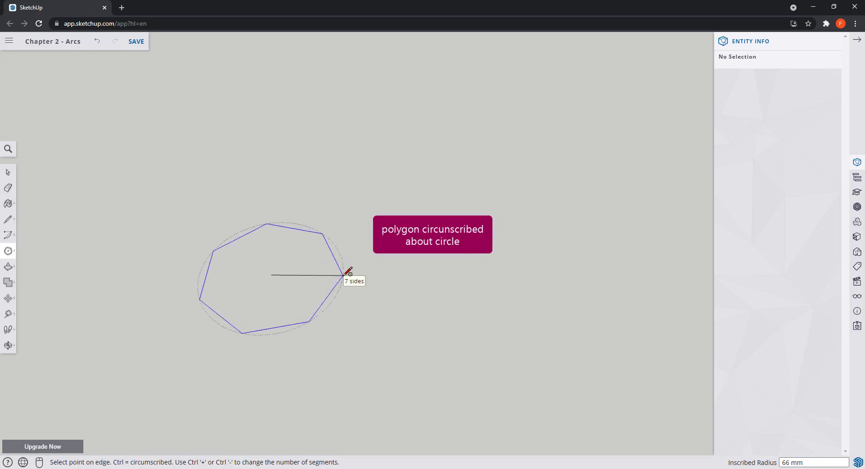
pyautogui.hotkey('ctrl', '+')
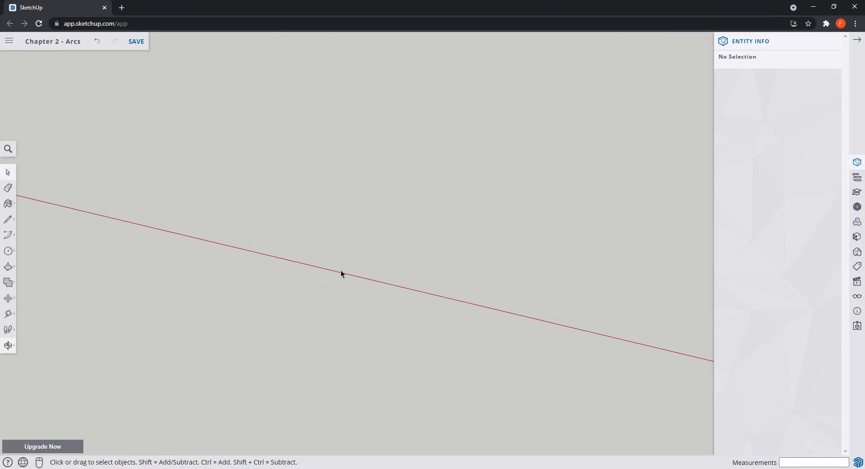
# Step: Draw a 1000 × 500 mm rectangle face above the red axis
pyautogui.click(3, 255)
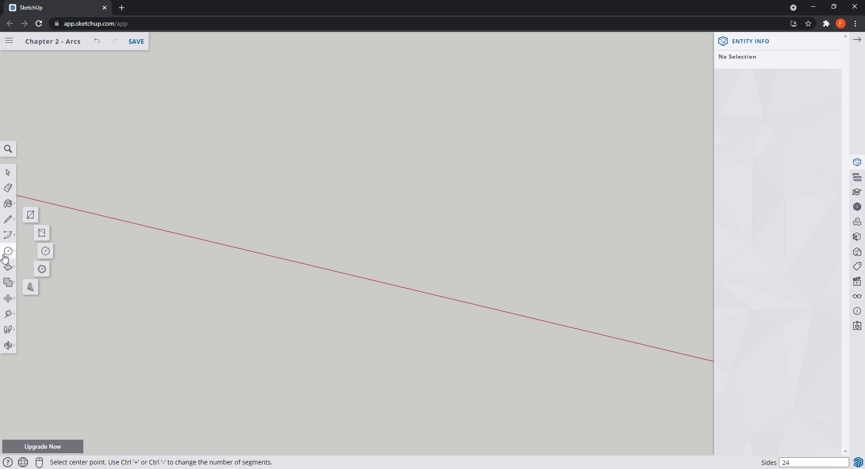
pyautogui.click(30, 215)
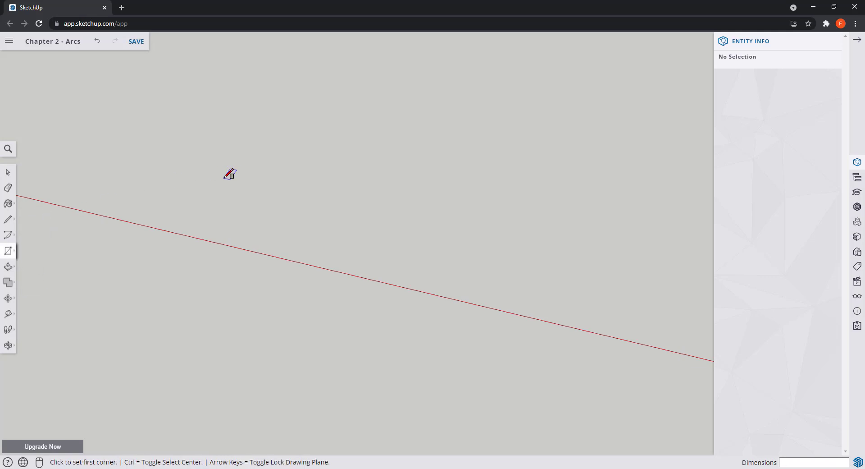
pyautogui.click(228, 177)
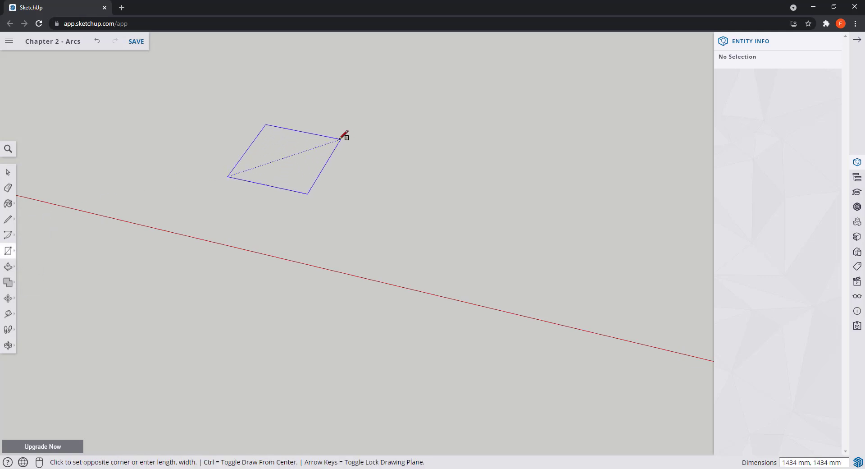
pyautogui.write('1000')
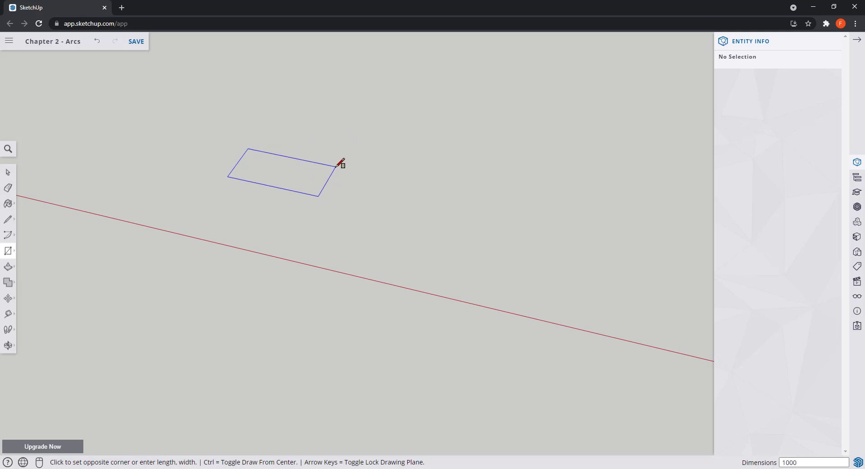
pyautogui.write(', 500')
pyautogui.press('Return')
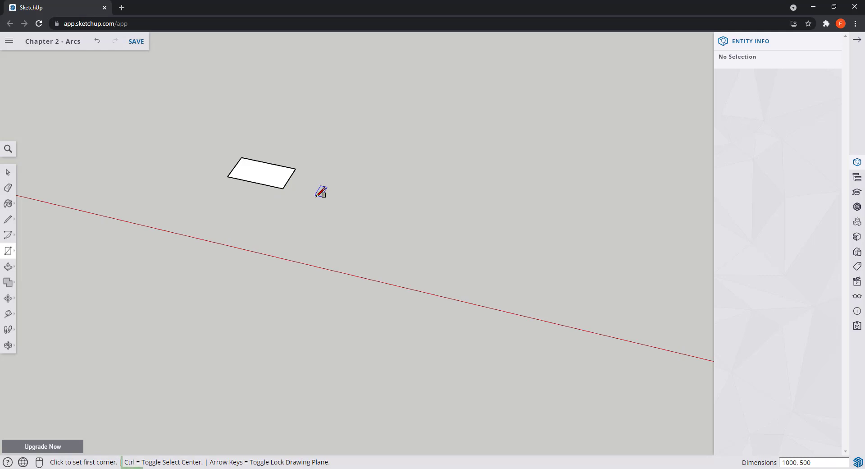
pyautogui.press('ctrl')
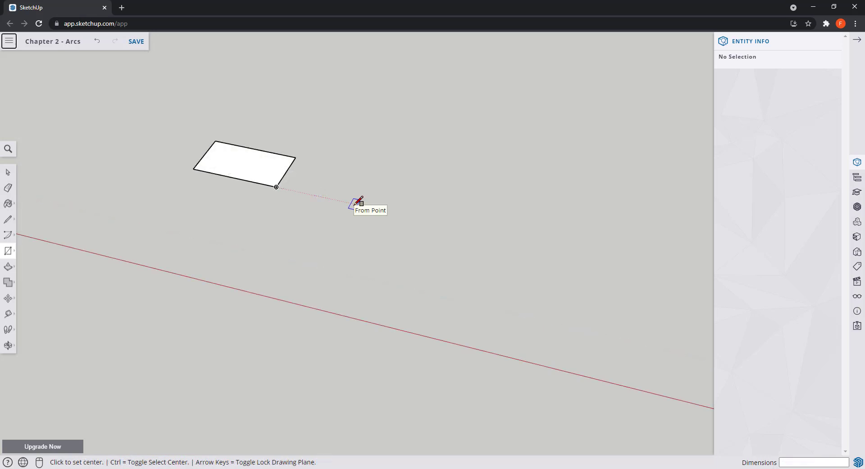
# Step: Draw a 500 × 600 mm rectangle from its centre point beside the first rectangle
pyautogui.click(354, 204)
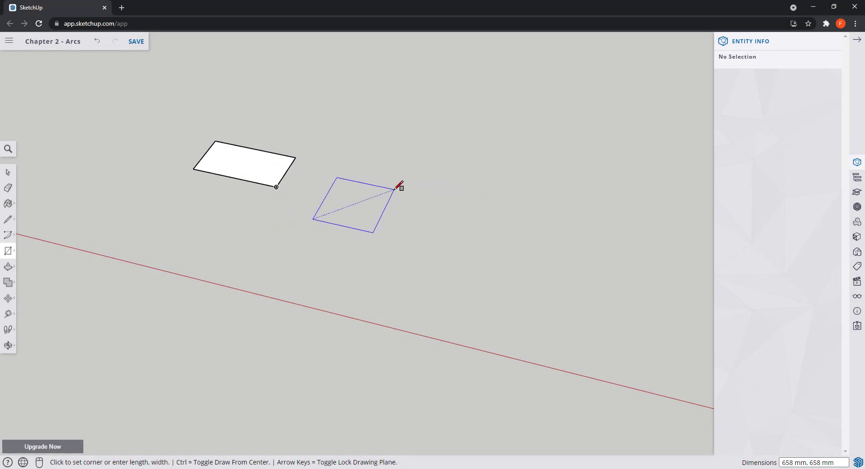
pyautogui.write('500')
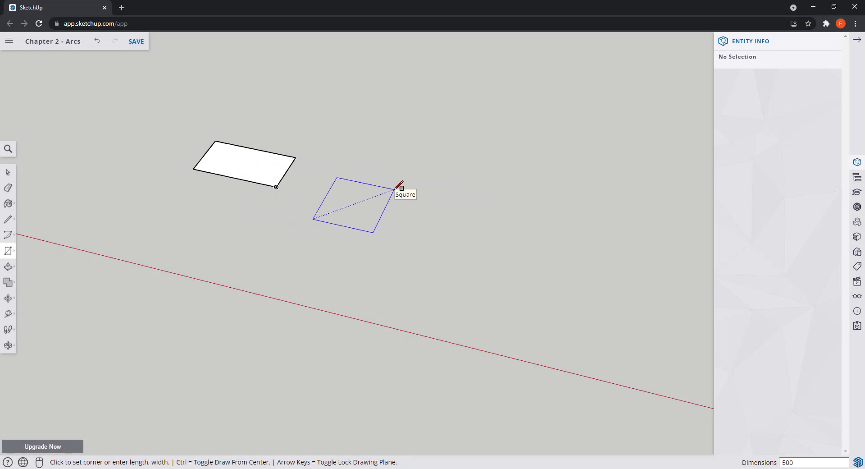
pyautogui.write(',600')
pyautogui.press('Return')
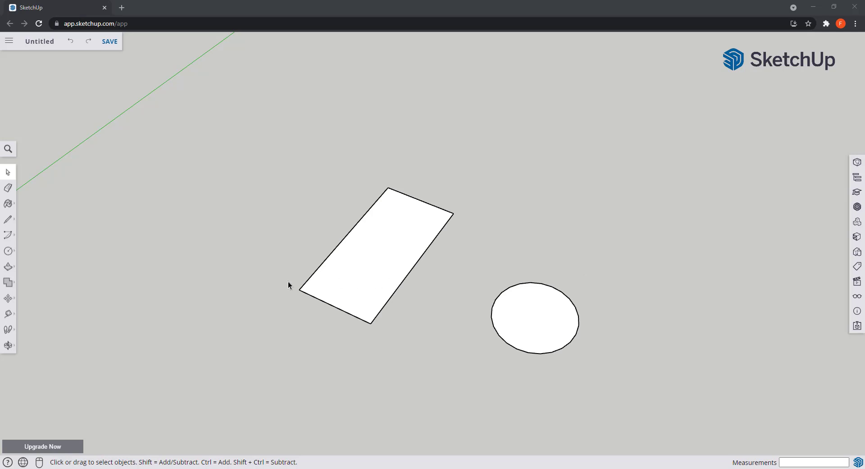
# Step: Push/Pull the rectangle up into a 500 mm tall box
pyautogui.click(15, 268)
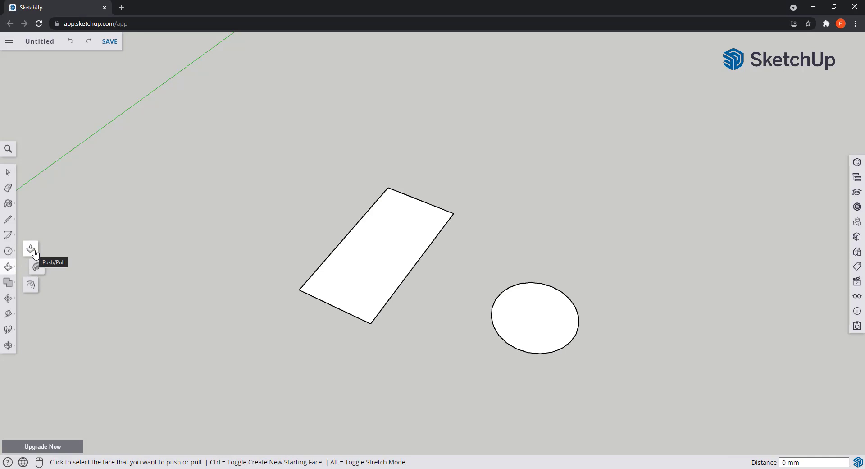
pyautogui.click(36, 255)
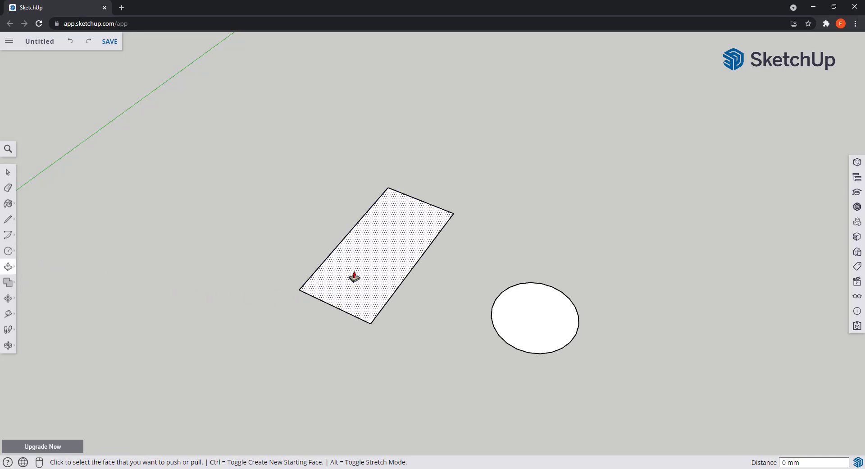
pyautogui.click(380, 272)
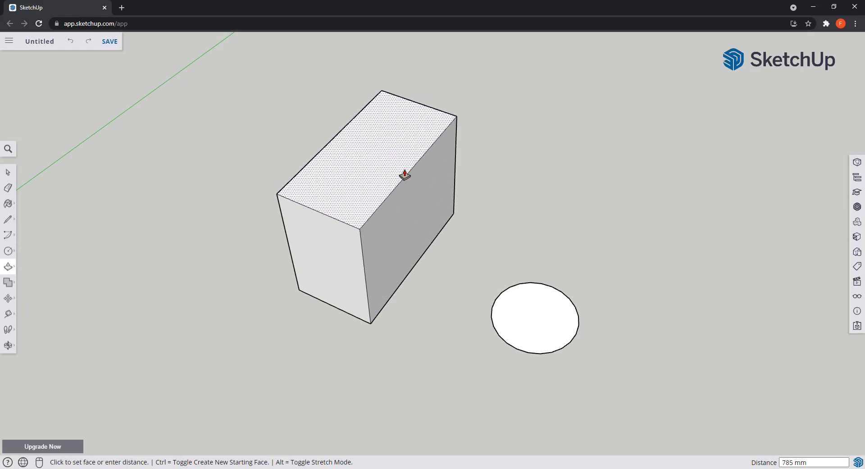
pyautogui.write('500')
pyautogui.press('Return')
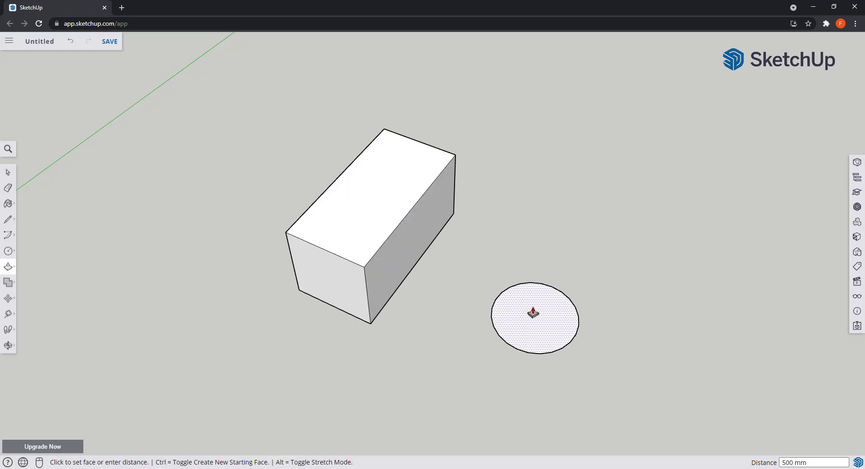
# Step: Extrude the circle into a 1000 mm tall cylinder and orbit to view both solids
pyautogui.click(533, 311)
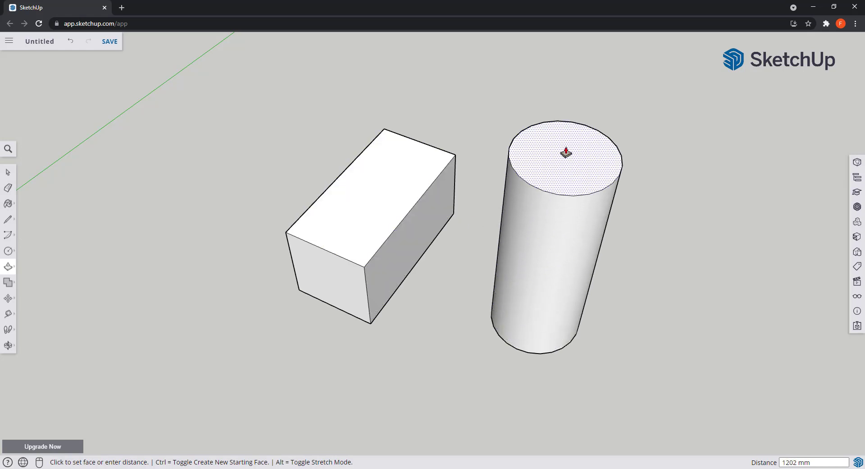
pyautogui.write('1000')
pyautogui.press('Return')
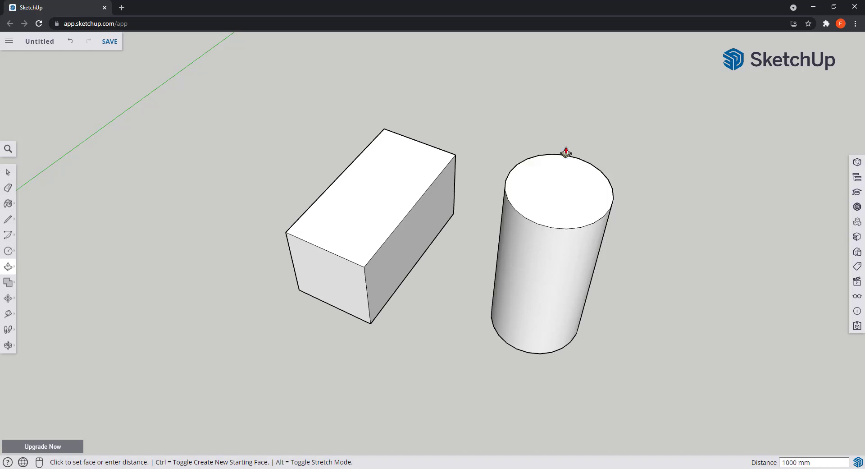
pyautogui.press('o')
pyautogui.moveTo(619, 365); pyautogui.dragTo(593, 255)
# Step: Split the rectangle in half with a line and cap it with a 75 mm bulge arc
pyautogui.press('p')
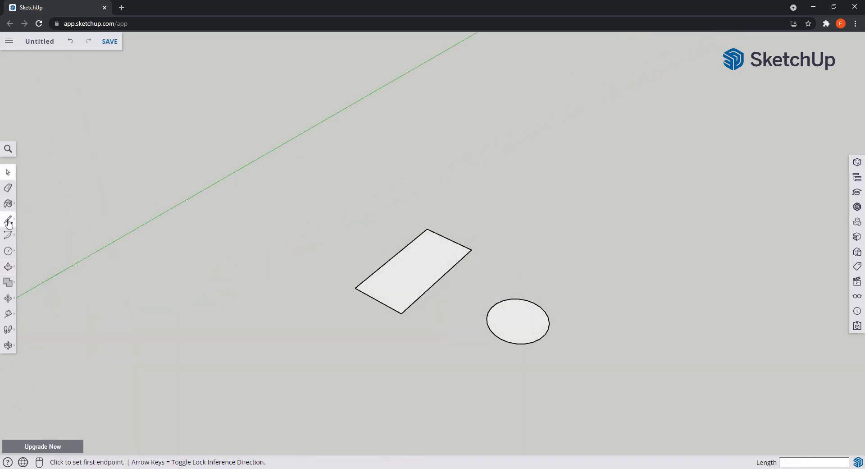
pyautogui.moveTo(21, 211)
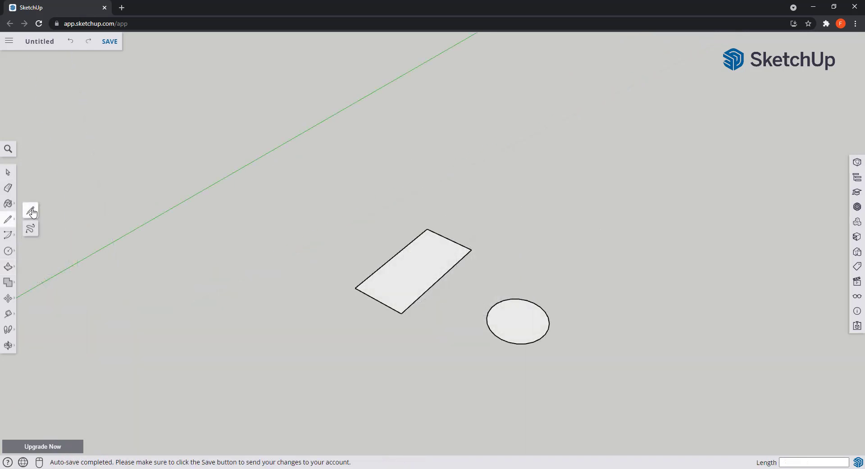
pyautogui.scroll(3, 439, 280)
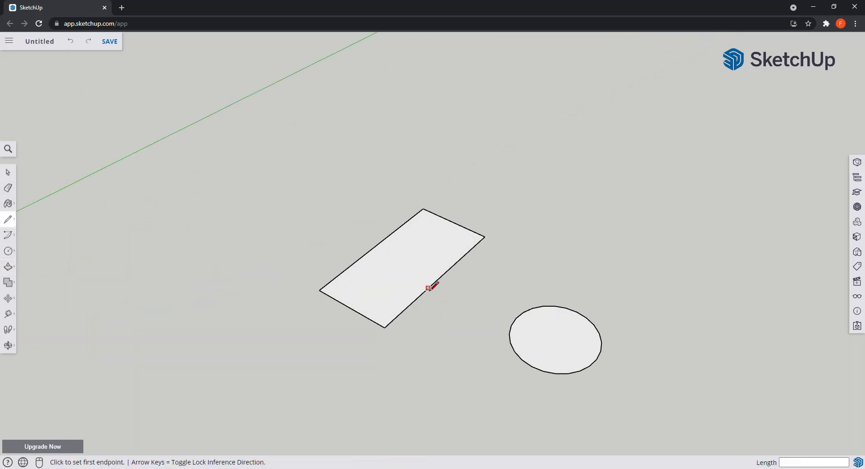
pyautogui.click(438, 279)
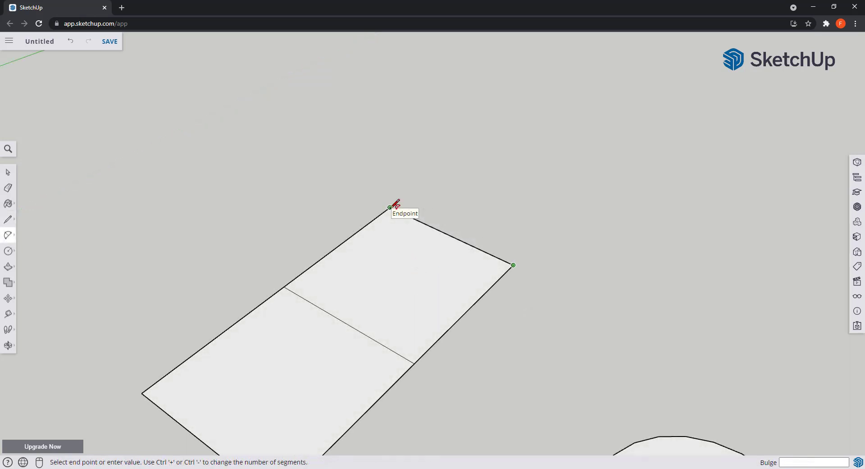
pyautogui.click(513, 265)
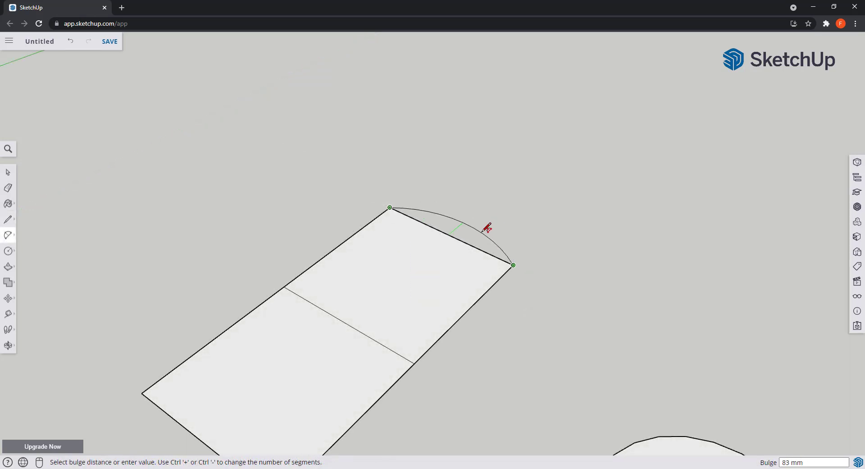
pyautogui.write('75')
pyautogui.press('Return')
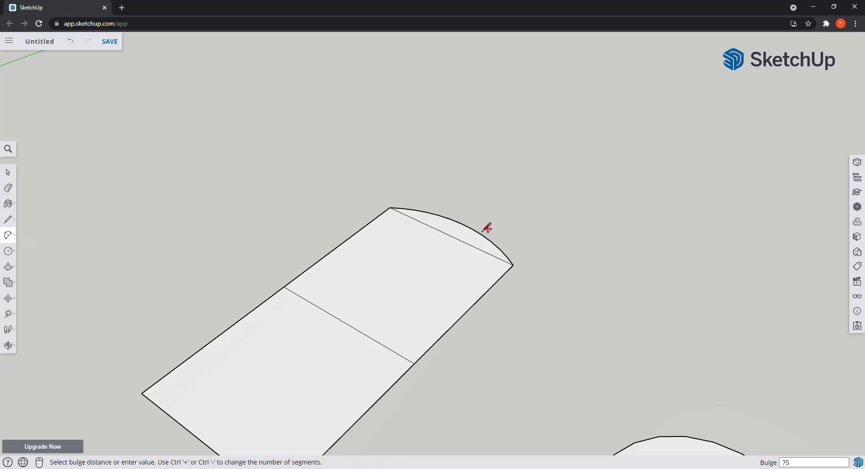
# Step: Raise both halves of the rectangle to 300 mm
pyautogui.moveTo(489, 228); pyautogui.dragTo(566, 228, button='middle')
pyautogui.press('p')
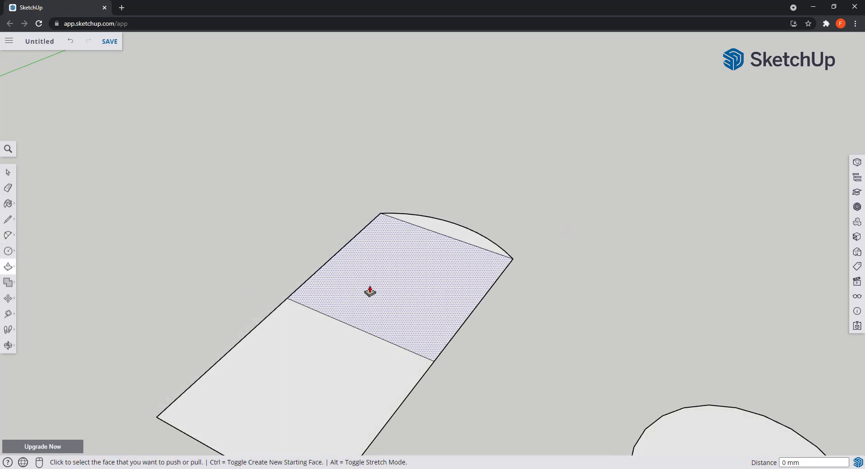
pyautogui.click(401, 284)
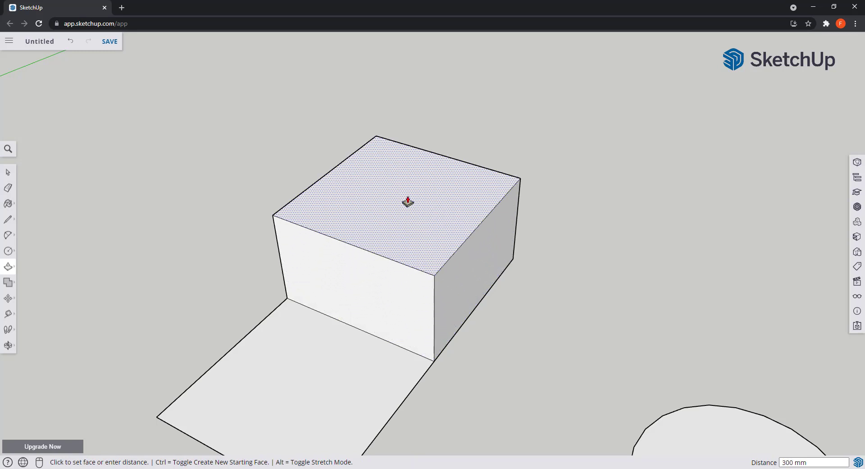
pyautogui.click(408, 202)
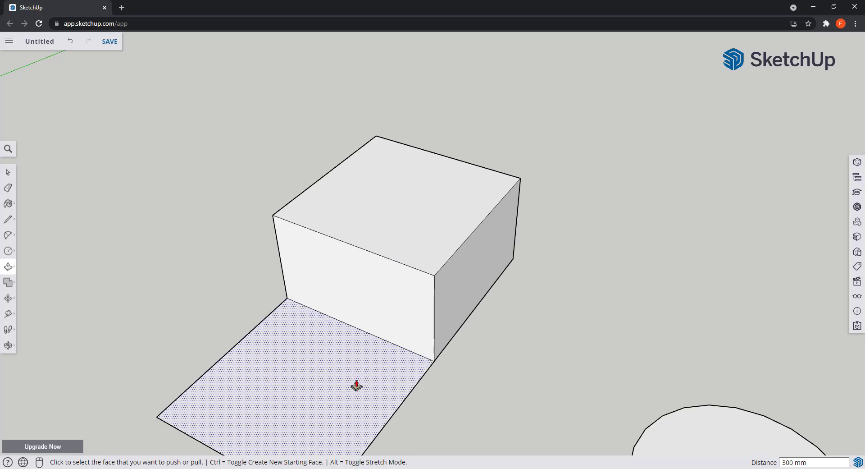
pyautogui.moveTo(356, 386); pyautogui.dragTo(280, 305, button='middle')
pyautogui.click(270, 331)
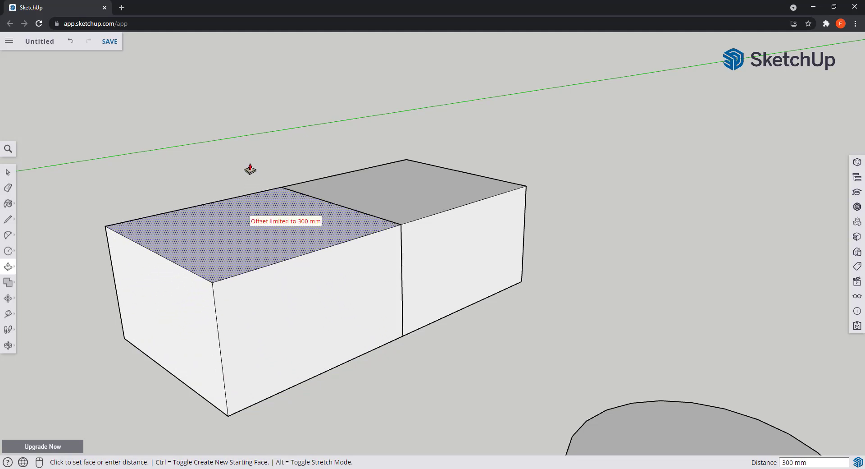
pyautogui.click(250, 170)
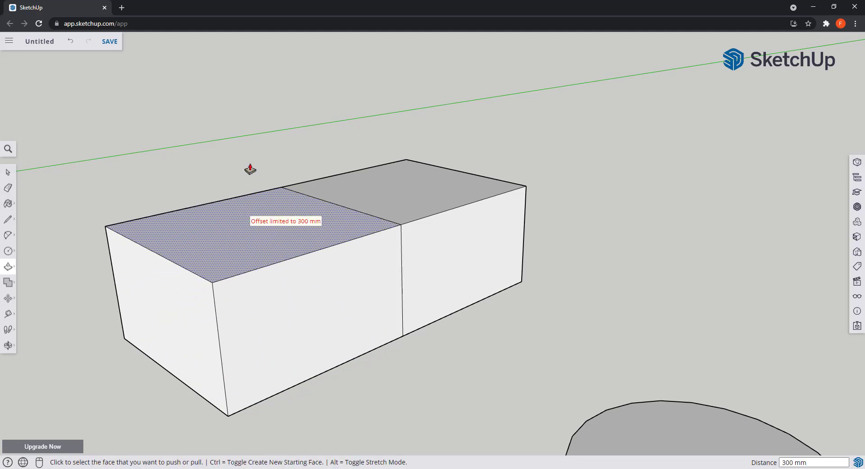
# Step: Raise the nearer block 200 mm more and lift the arc-shaped face to match
pyautogui.click(226, 228)
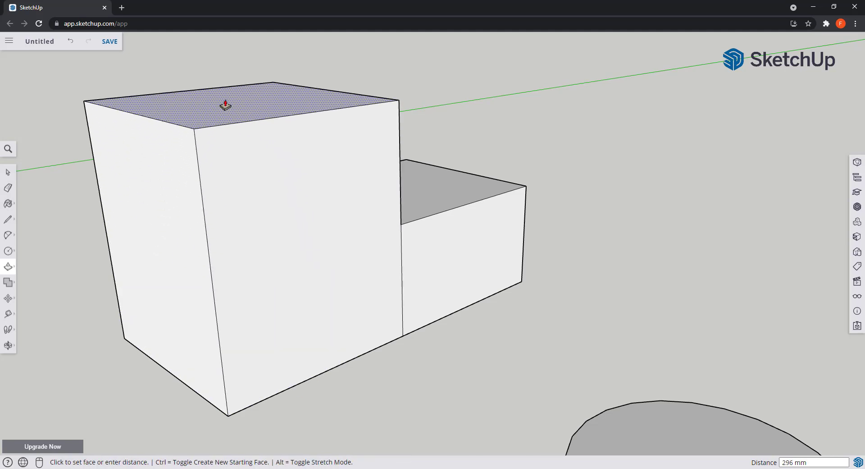
pyautogui.write('200')
pyautogui.press('Return')
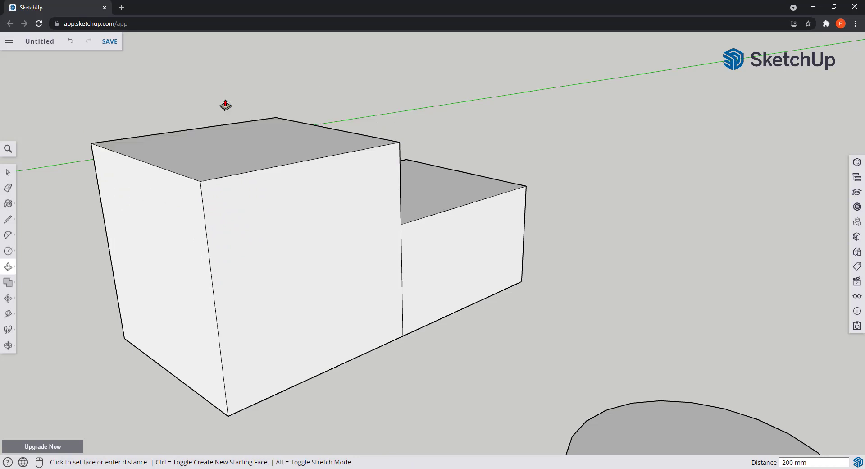
pyautogui.scroll(-3, 525, 286)
pyautogui.moveTo(525, 285); pyautogui.dragTo(327, 289, button='middle')
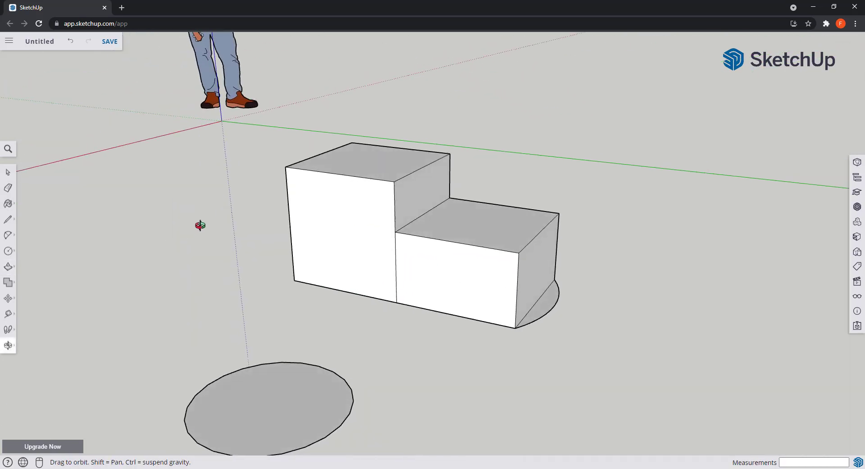
pyautogui.press('p')
pyautogui.click(545, 307)
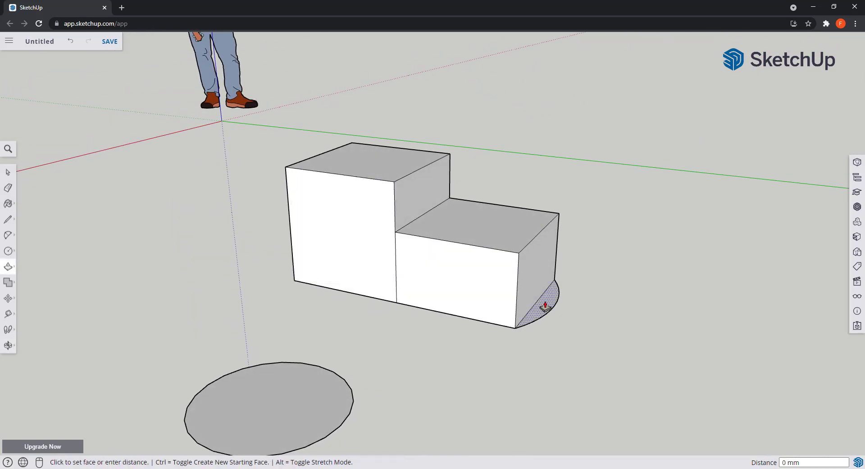
pyautogui.click(564, 196)
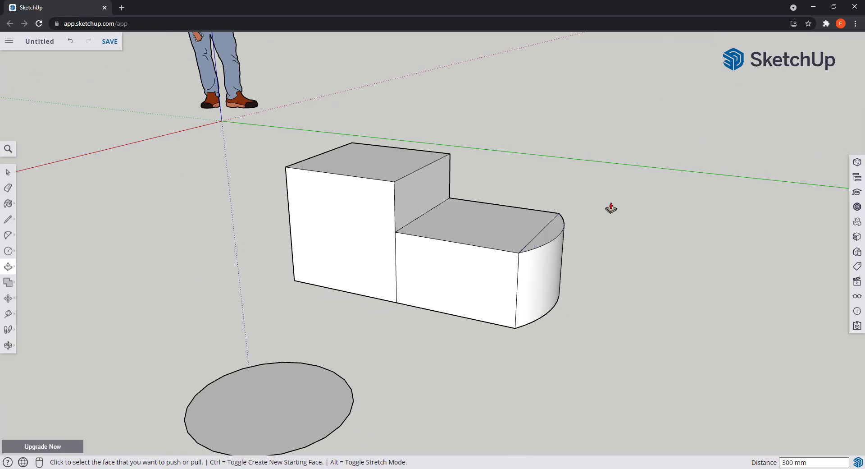
pyautogui.click(553, 233)
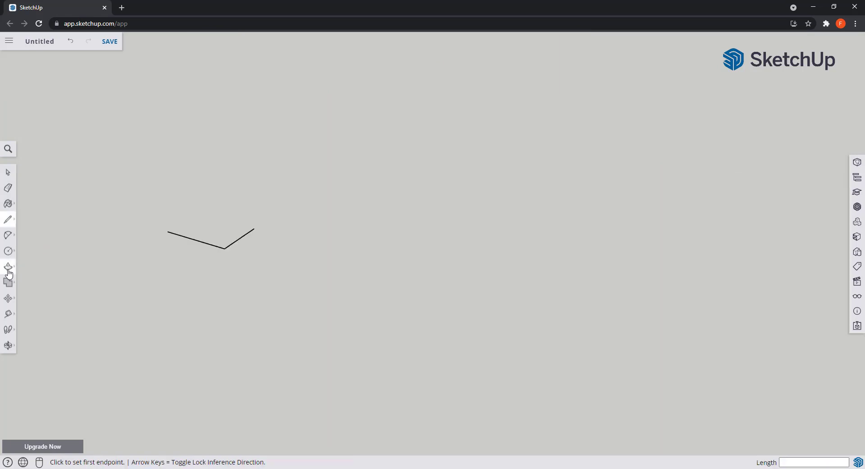
# Step: Join the V's two ends with a line to form a triangular face
pyautogui.click(17, 269)
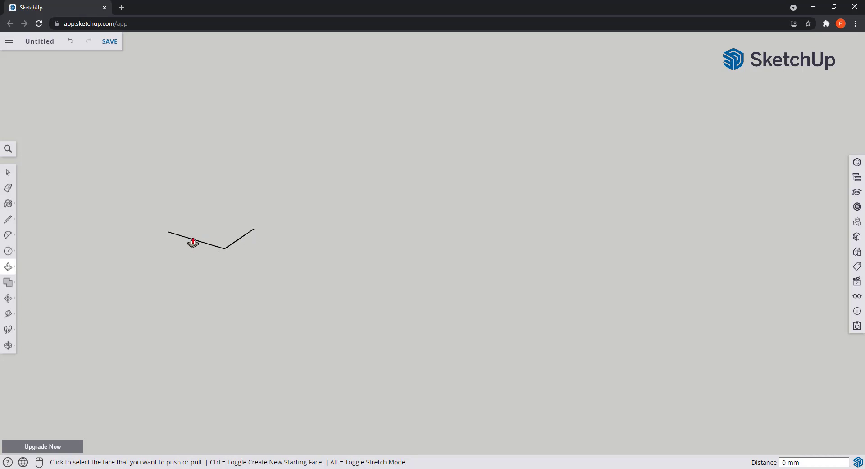
pyautogui.press('space')
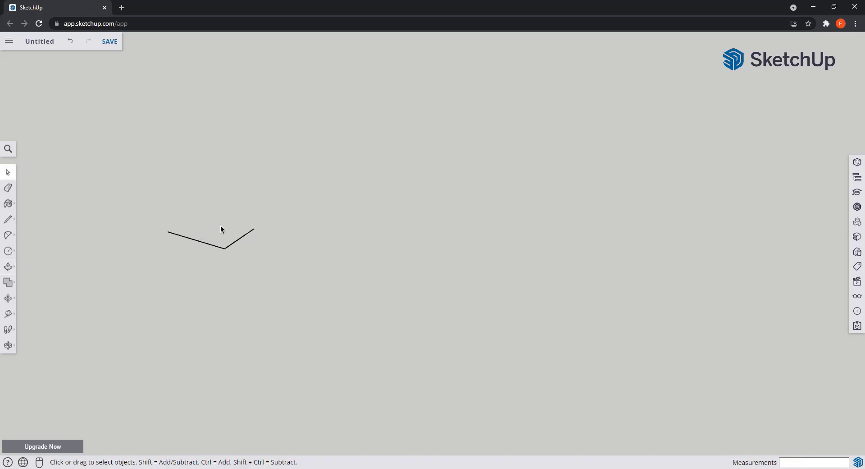
pyautogui.press('l')
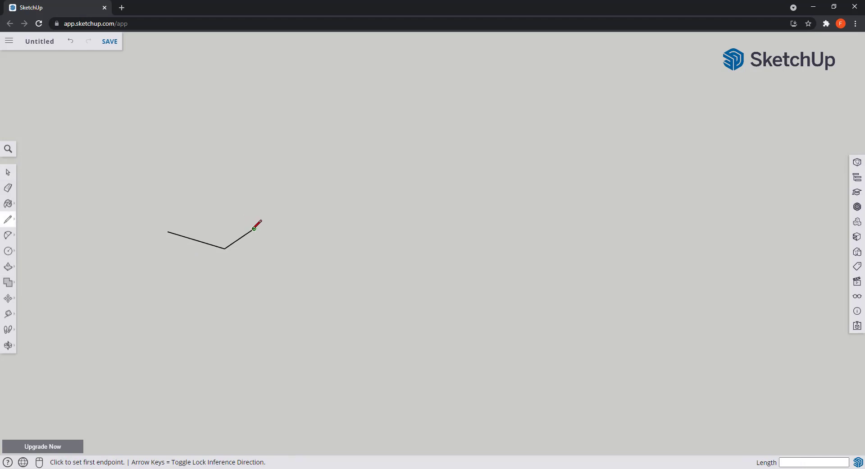
pyautogui.click(254, 229)
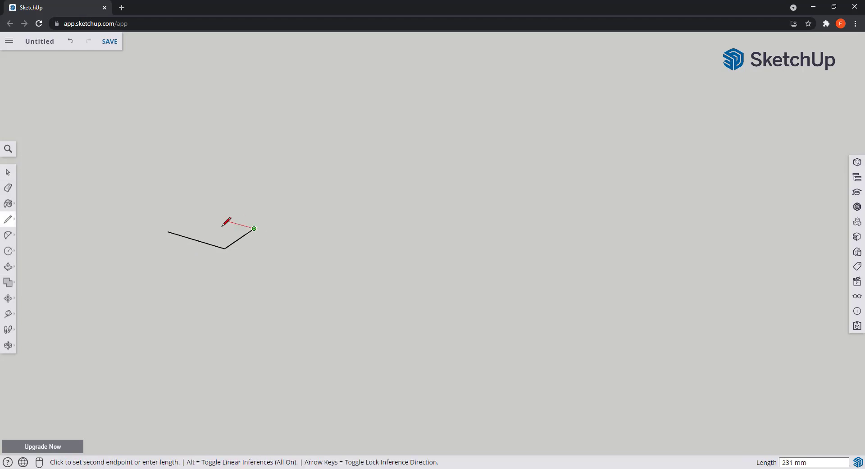
pyautogui.click(168, 231)
# Step: Pull the triangle up into a prism about 247 mm tall and orbit around it
pyautogui.click(9, 266)
pyautogui.click(226, 233)
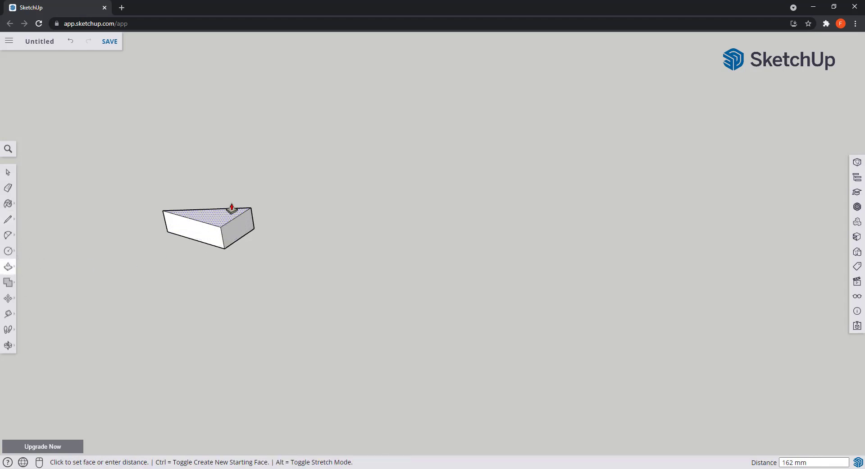
pyautogui.click(232, 203)
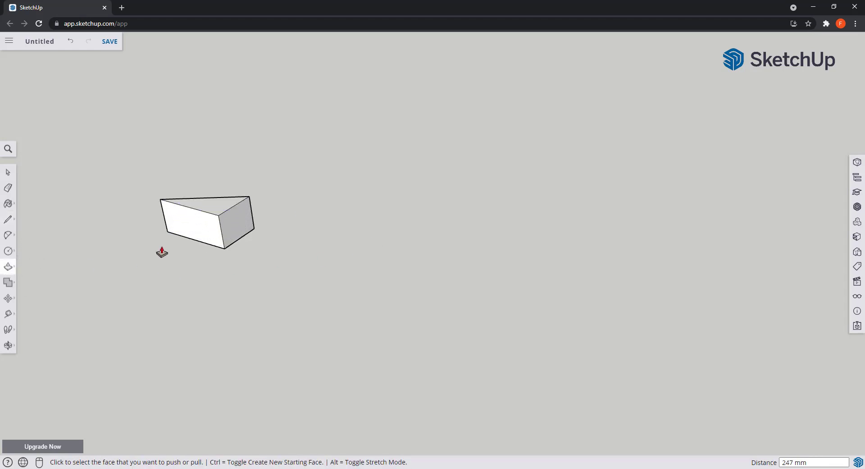
pyautogui.moveTo(157, 240); pyautogui.dragTo(176, 272, button='middle')
# Step: Delete the prism's top face and orbit to look inside the hollow prism
pyautogui.scroll(4, 172, 222)
pyautogui.press('space')
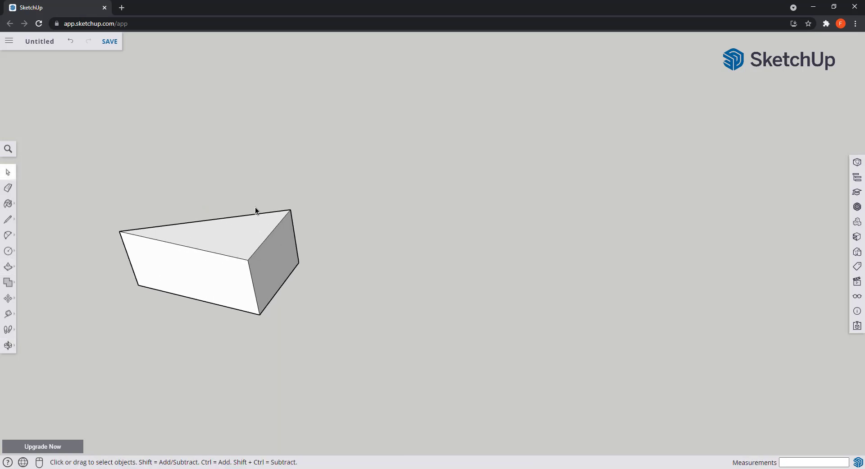
pyautogui.click(255, 233)
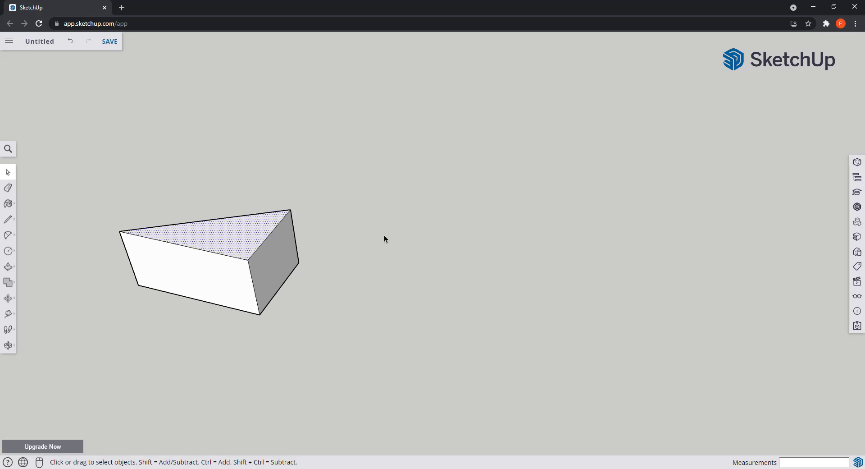
pyautogui.press('Delete')
pyautogui.moveTo(326, 226); pyautogui.dragTo(439, 394, button='middle')
pyautogui.moveTo(143, 350); pyautogui.dragTo(127, 210, button='middle')
pyautogui.moveTo(323, 326)
pyautogui.mouseDown(button='middle')
pyautogui.moveTo(300, 303)
pyautogui.moveTo(269, 303)
pyautogui.moveTo(394, 324)
pyautogui.moveTo(409, 358)
pyautogui.moveTo(394, 383)
pyautogui.moveTo(399, 373)
pyautogui.mouseUp(button='middle')
# Step: Redraw two top edges to restore the prism's top face
pyautogui.press('l')
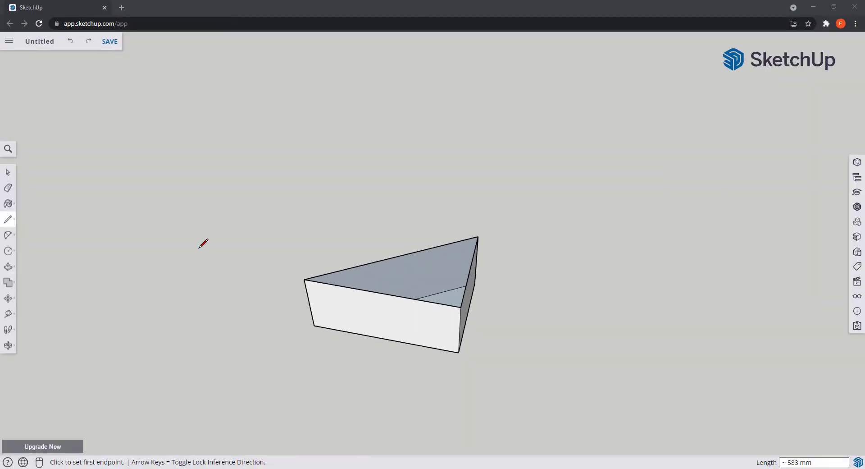
pyautogui.click(304, 280)
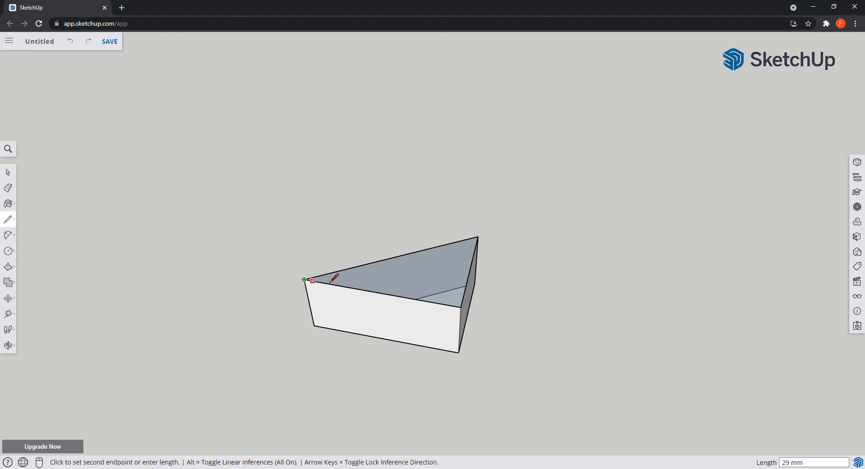
pyautogui.click(461, 306)
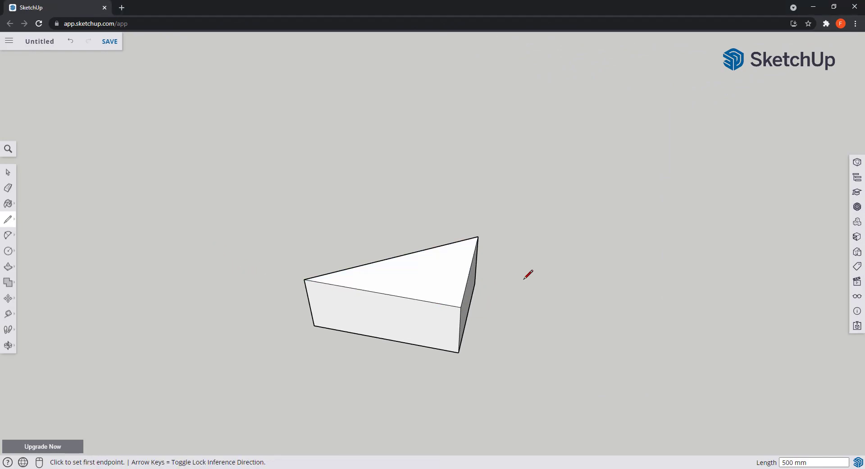
pyautogui.click(460, 307)
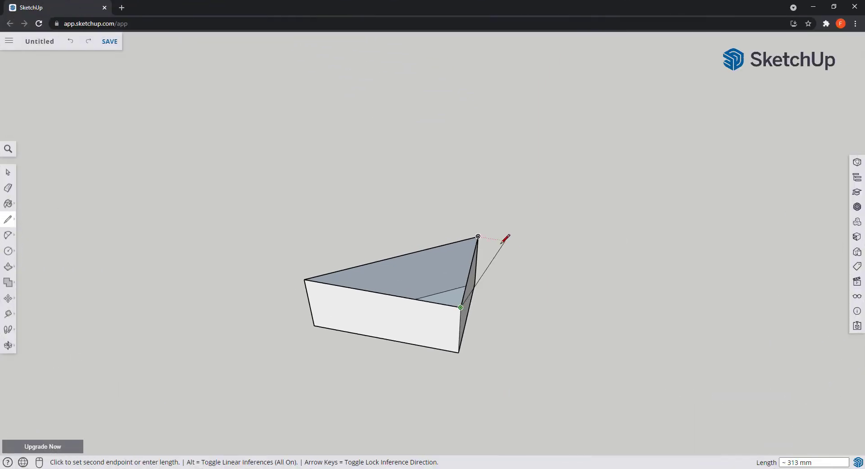
pyautogui.click(478, 236)
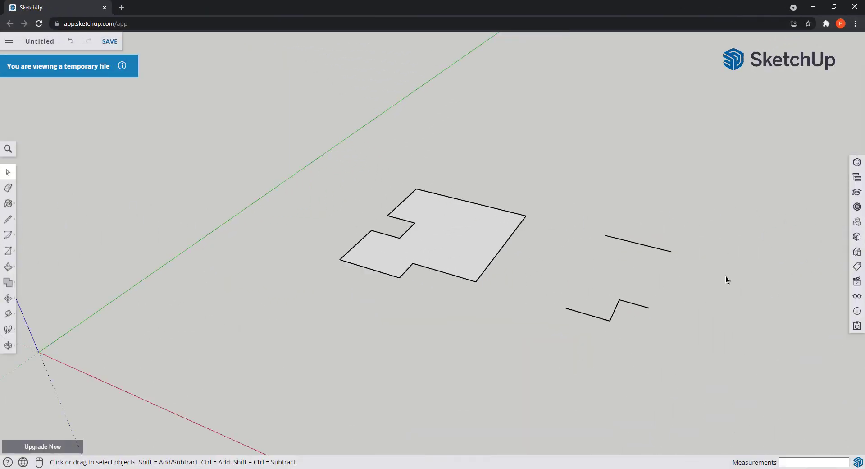
# Step: Offset the stepped face's edge 50 mm inward to form a border band
pyautogui.click(8, 267)
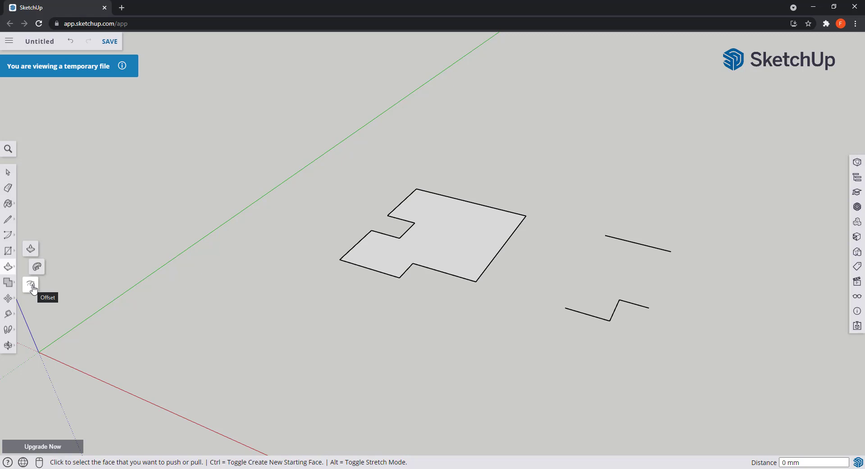
pyautogui.click(32, 286)
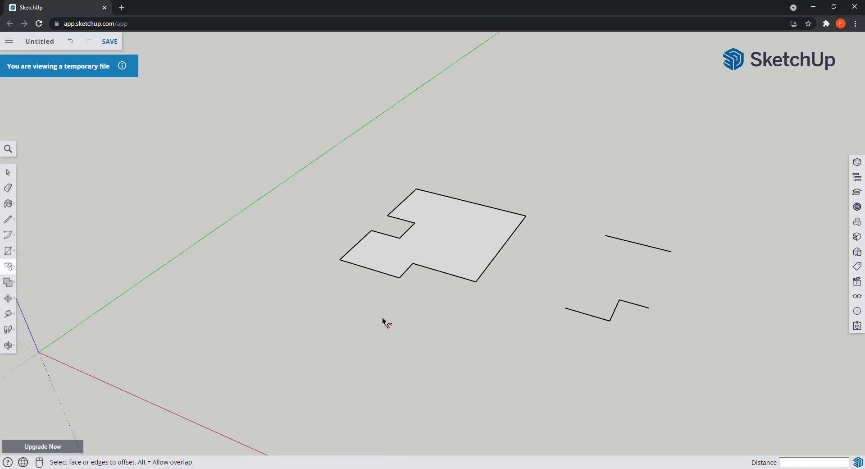
pyautogui.click(450, 243)
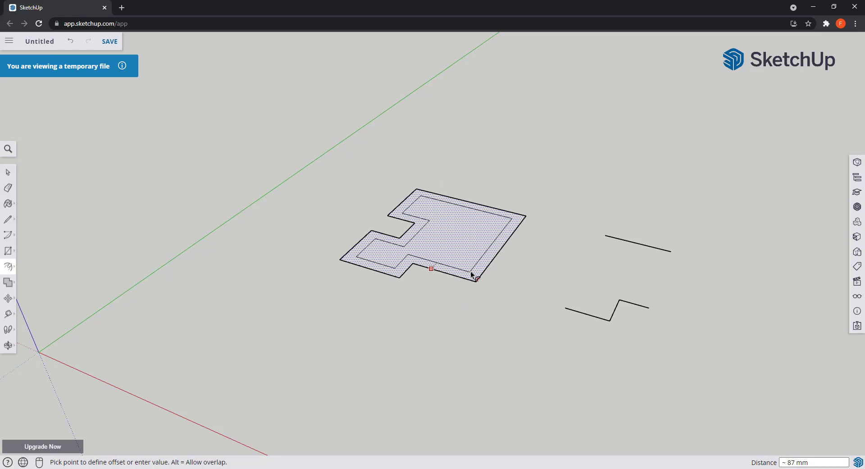
pyautogui.write('50')
pyautogui.press('Return')
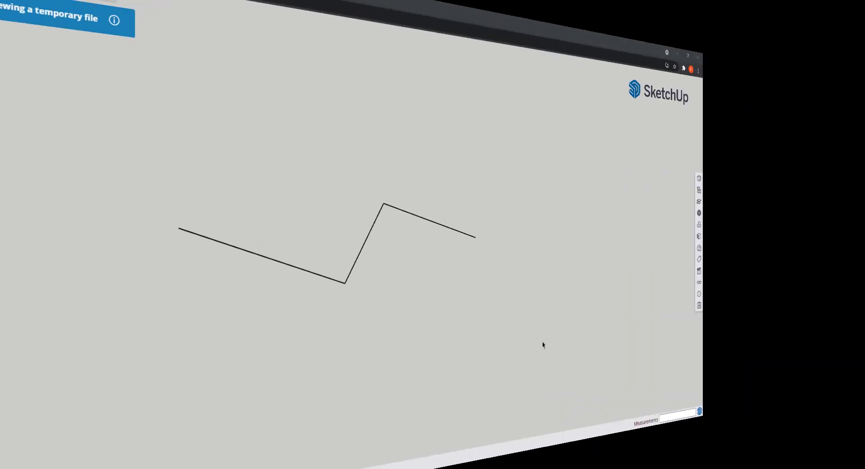
# Step: Select the whole zigzag line and start an Offset from its top corner
pyautogui.moveTo(584, 352); pyautogui.dragTo(111, 168)
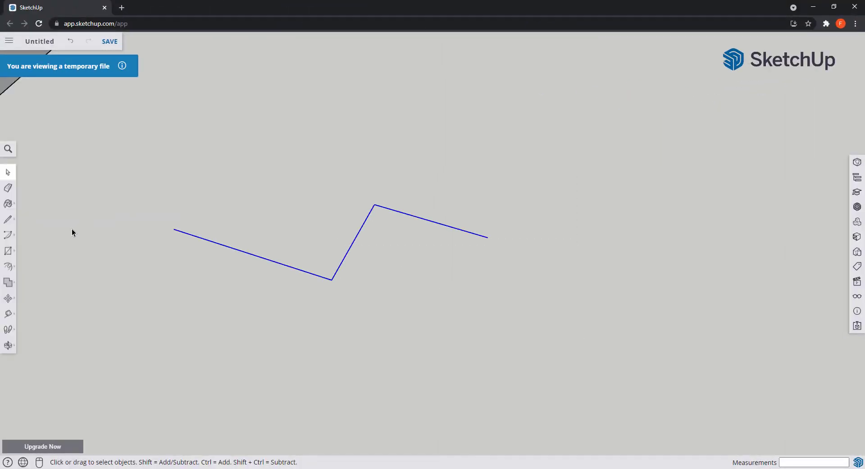
pyautogui.click(12, 266)
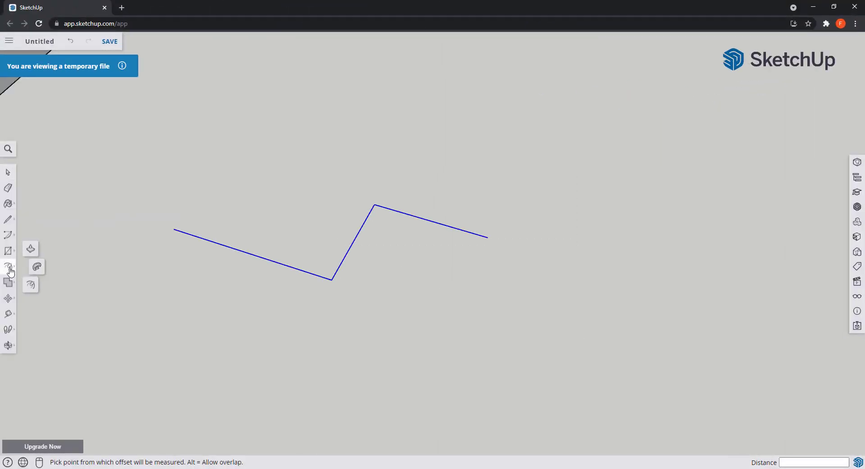
pyautogui.click(35, 287)
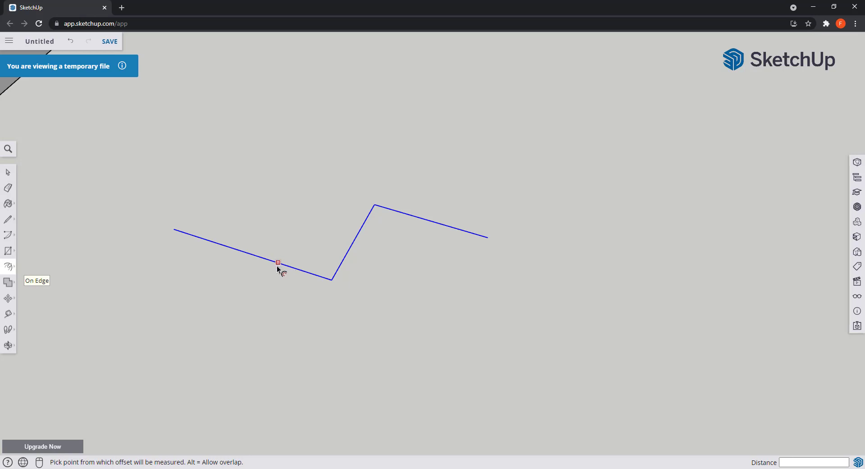
pyautogui.click(375, 205)
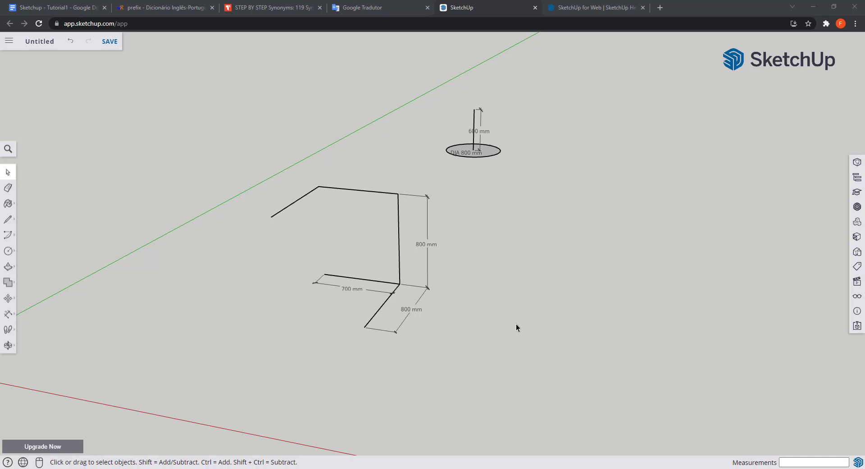
# Step: Draw an 800 mm edge along the green axis and a 700 mm edge along red
pyautogui.click(9, 222)
pyautogui.click(30, 210)
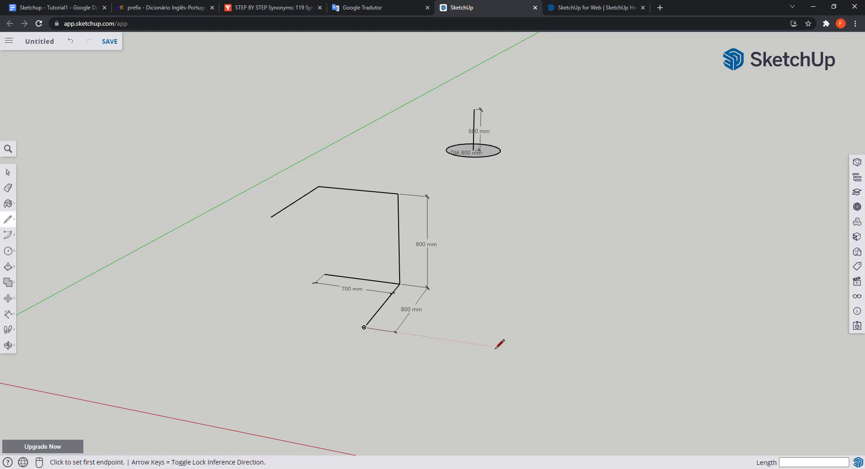
pyautogui.click(607, 363)
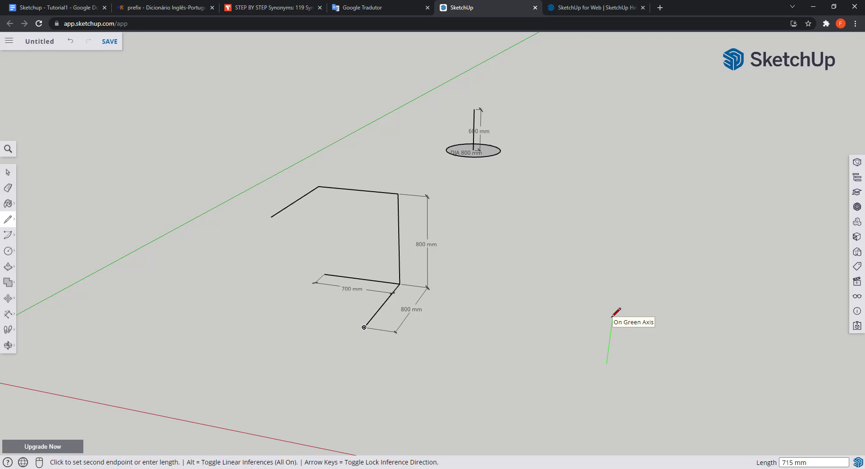
pyautogui.write('800')
pyautogui.press('Return')
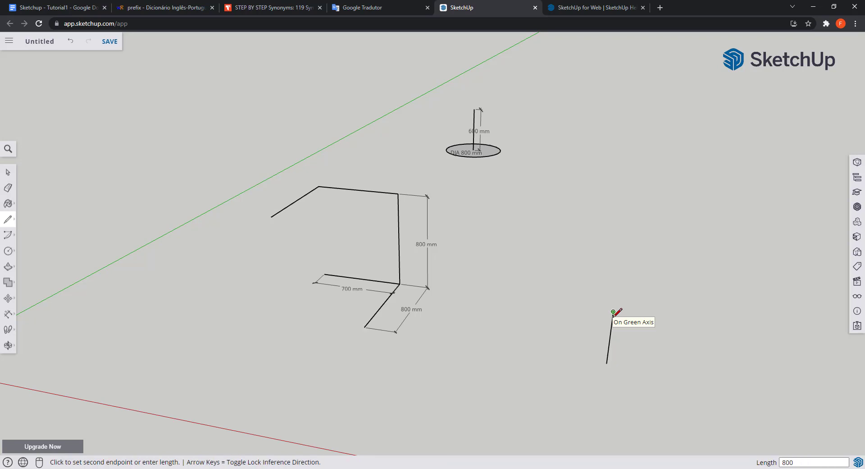
pyautogui.write('700')
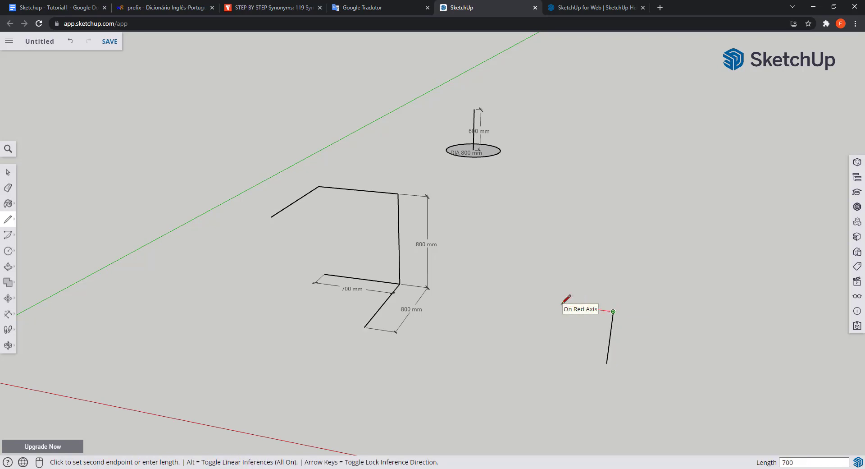
pyautogui.press('Return')
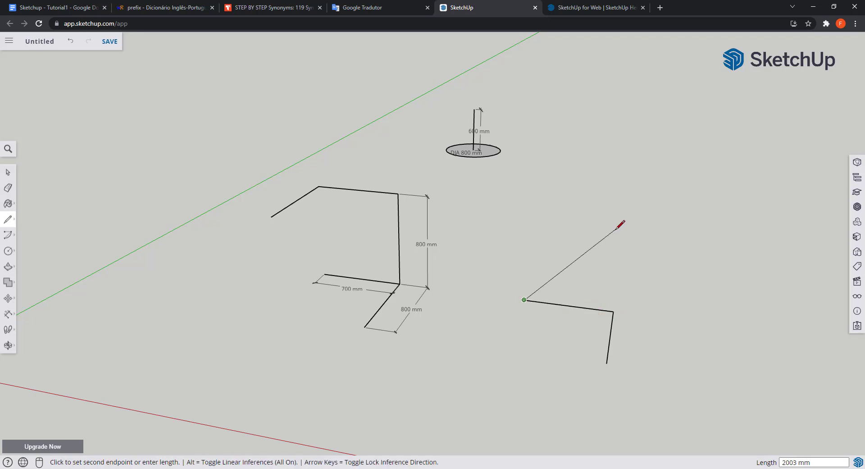
pyautogui.press('Escape')
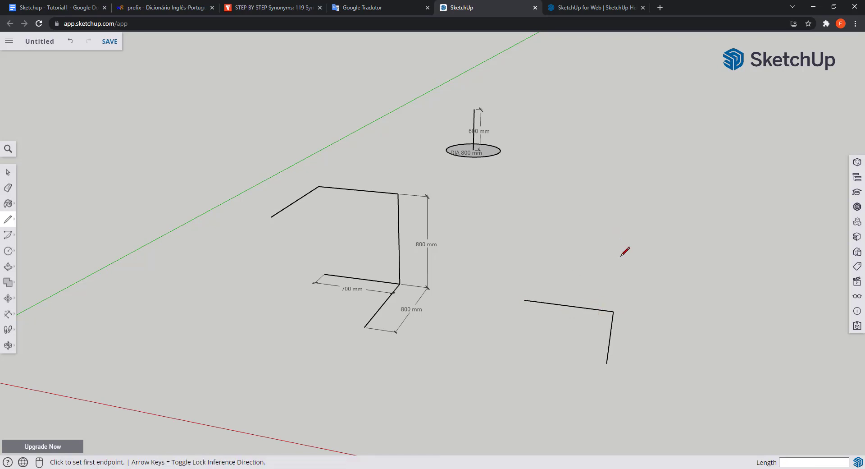
# Step: Add an 800 mm vertical edge, a 700 mm top edge and an 800 mm return edge
pyautogui.click(613, 311)
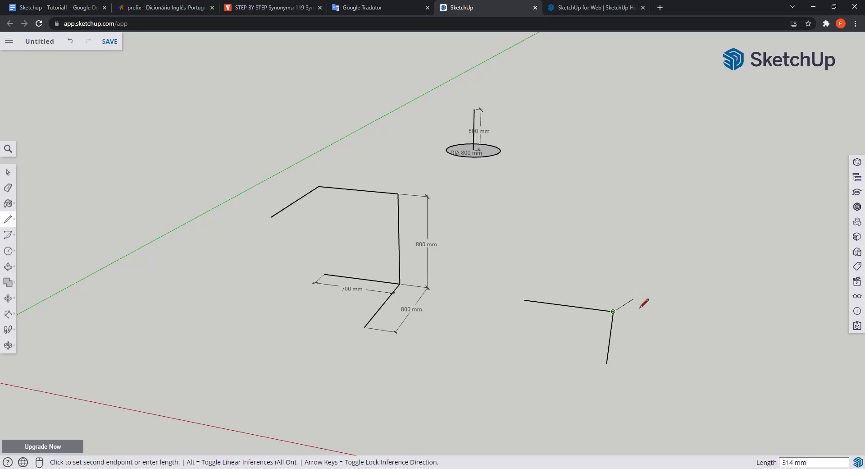
pyautogui.moveTo(646, 311)
pyautogui.mouseDown(button='middle')
pyautogui.moveTo(620, 323)
pyautogui.moveTo(550, 296)
pyautogui.moveTo(550, 282)
pyautogui.mouseUp(button='middle')
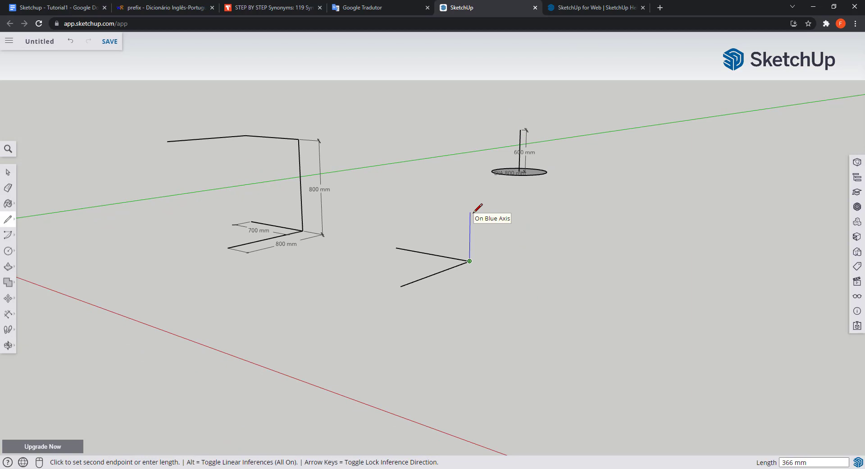
pyautogui.press('Return')
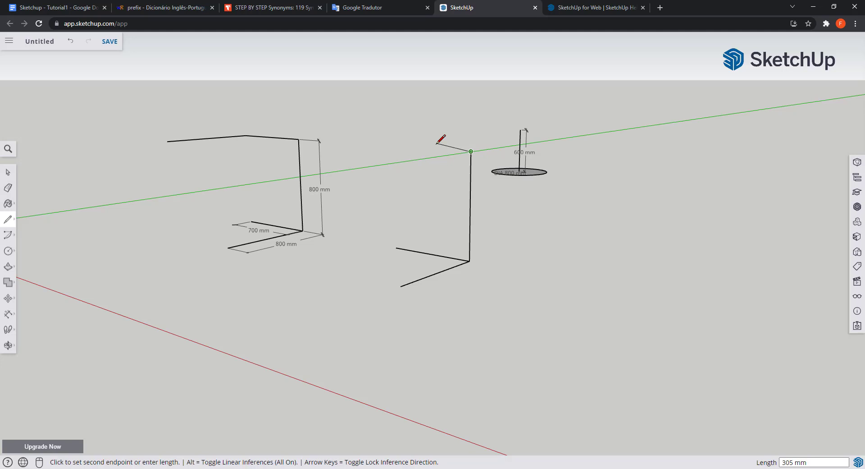
pyautogui.moveTo(438, 145); pyautogui.dragTo(446, 169, button='middle')
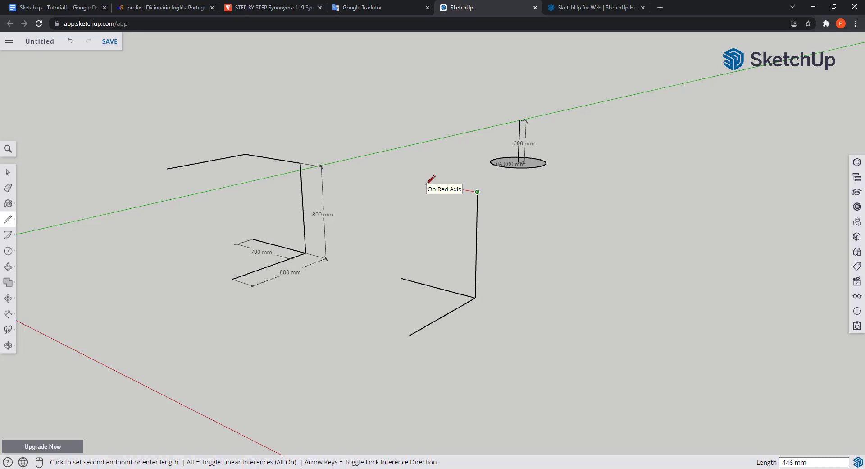
pyautogui.press('shift')
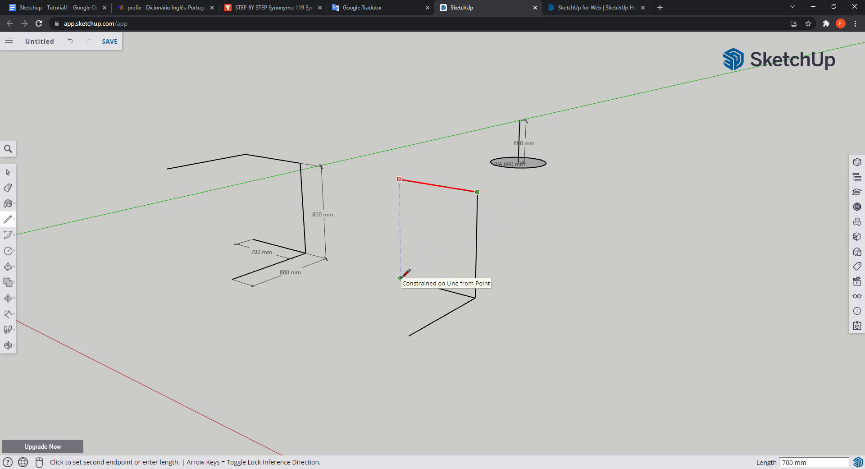
pyautogui.click(399, 179)
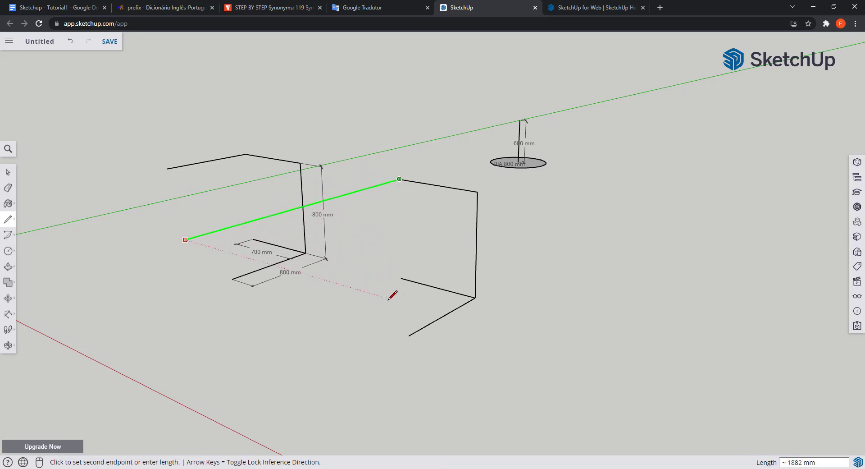
pyautogui.click(410, 335)
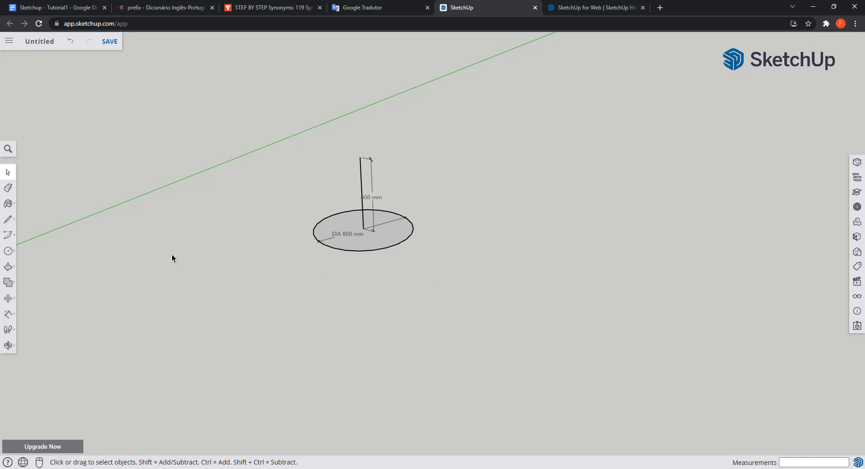
# Step: Draw a circle of radius 400 centred on the red axis
pyautogui.click(7, 251)
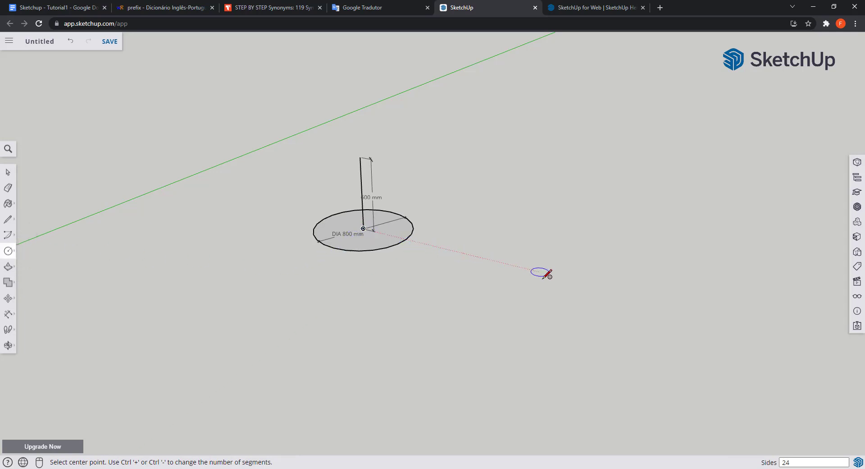
pyautogui.click(564, 278)
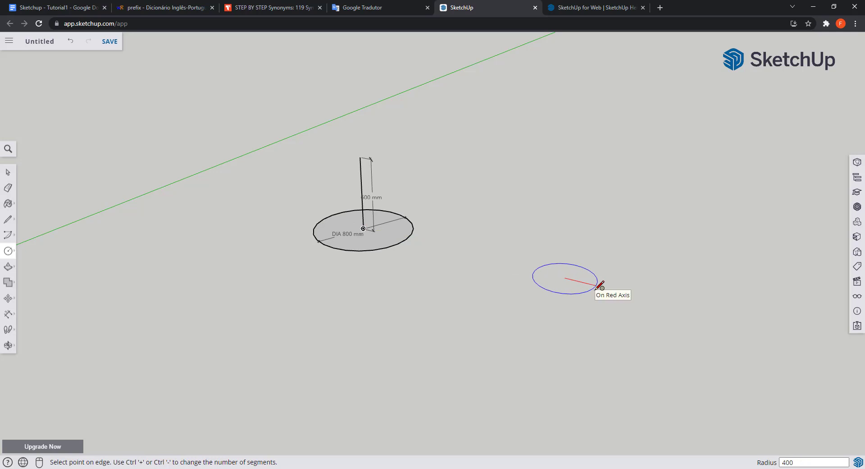
pyautogui.press('Return')
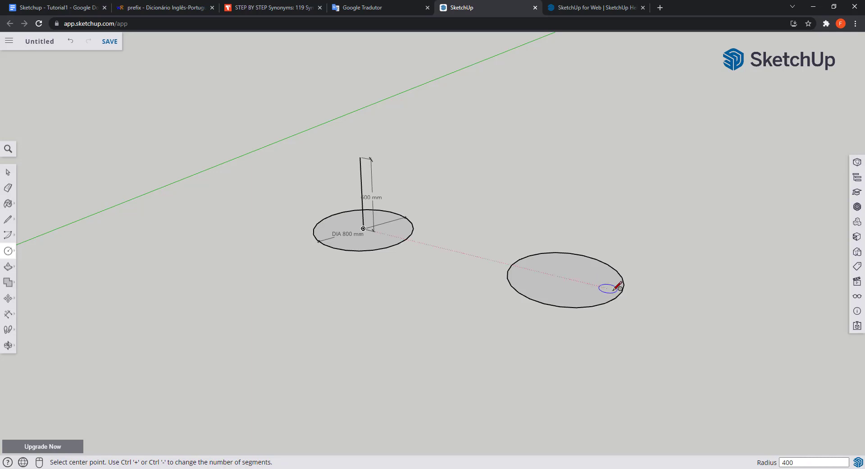
# Step: Draw a 600 mm vertical line up from the circle's centre
pyautogui.press('l')
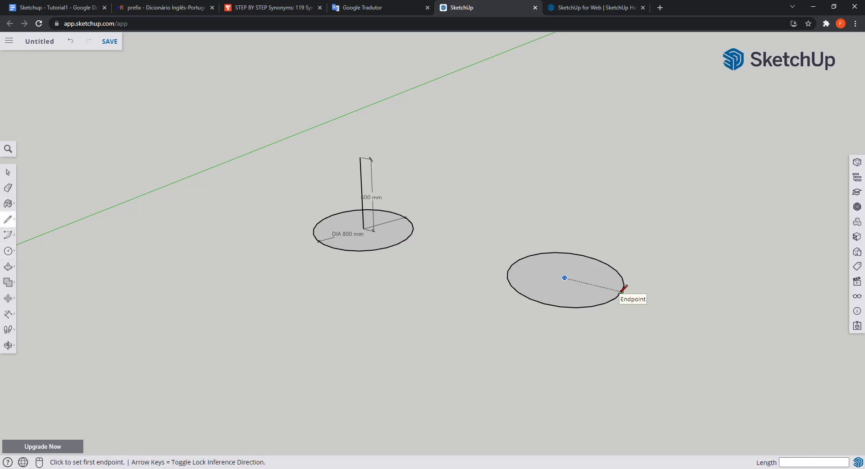
pyautogui.click(565, 277)
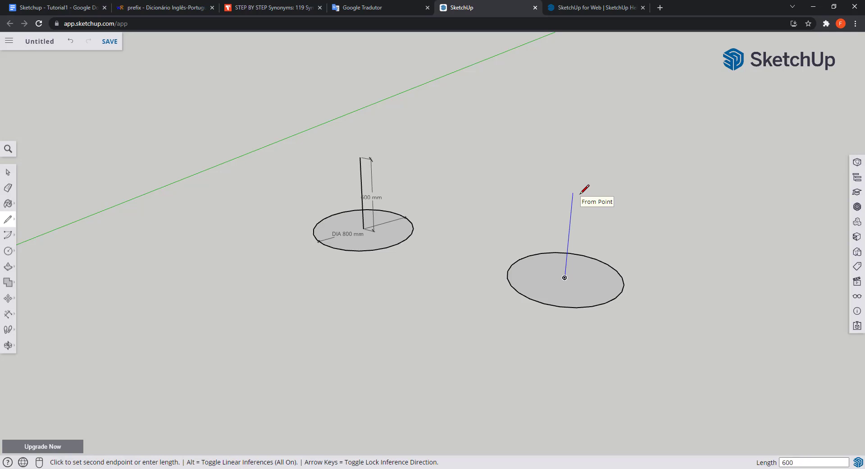
pyautogui.write('600')
pyautogui.press('Return')
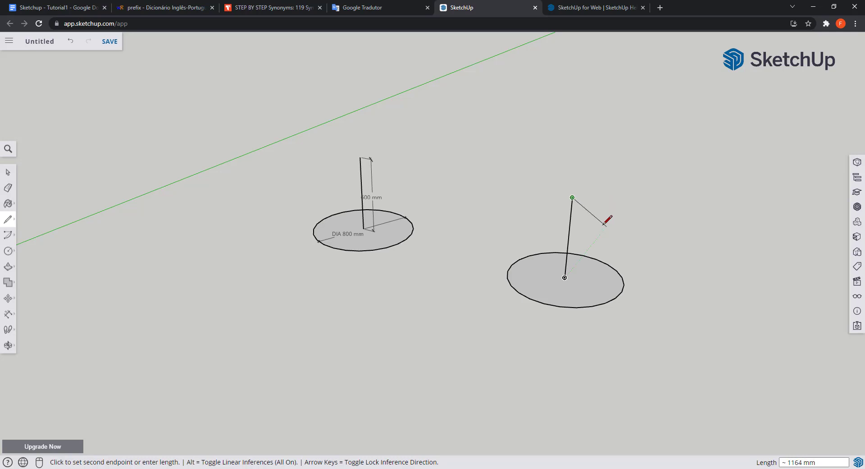
# Step: Close a triangle from the line top to the second circle's edge and back to its centre
pyautogui.click(615, 297)
pyautogui.click(567, 275)
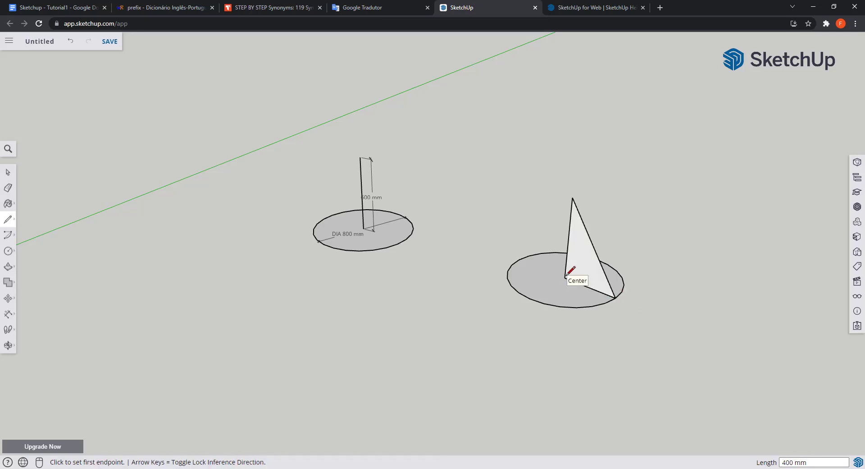
pyautogui.press('space')
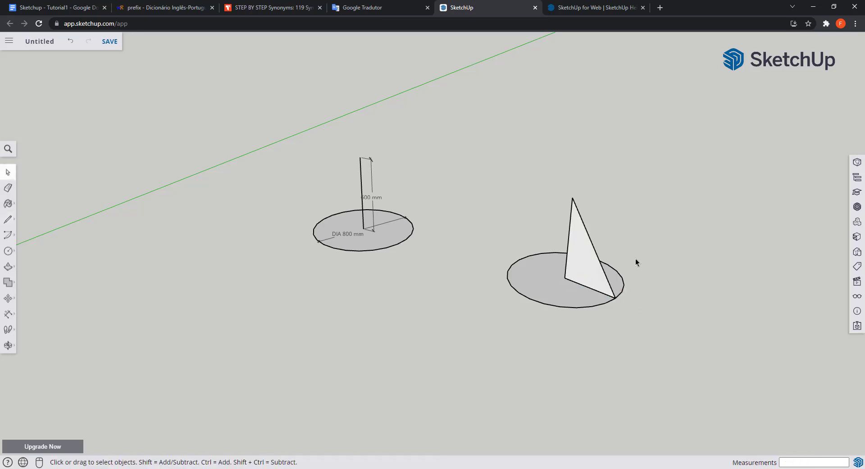
pyautogui.press('o')
pyautogui.moveTo(638, 255)
pyautogui.mouseDown()
pyautogui.moveTo(639, 270)
pyautogui.moveTo(491, 261)
pyautogui.moveTo(643, 257)
pyautogui.mouseUp()
pyautogui.press('space')
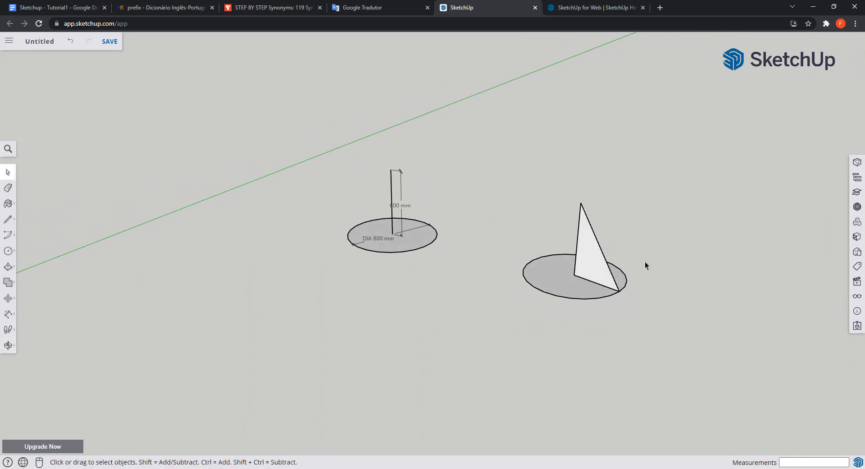
# Step: Sweep the triangle around the circle with Follow Me to form a solid cone
pyautogui.click(9, 266)
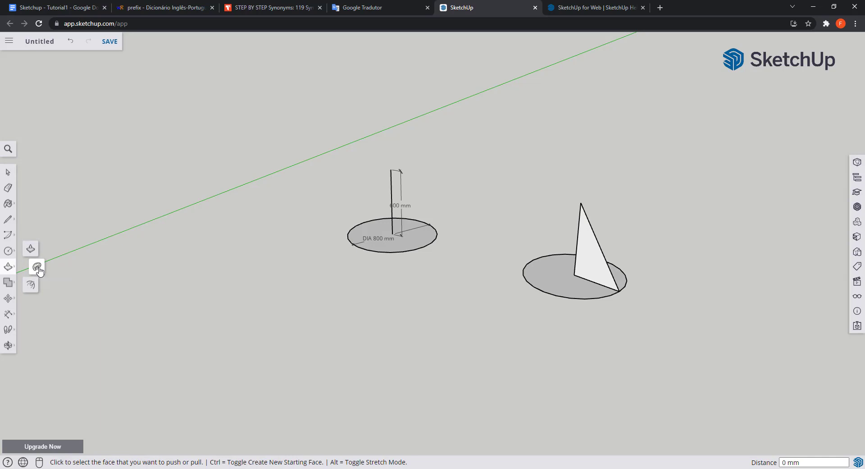
pyautogui.click(38, 266)
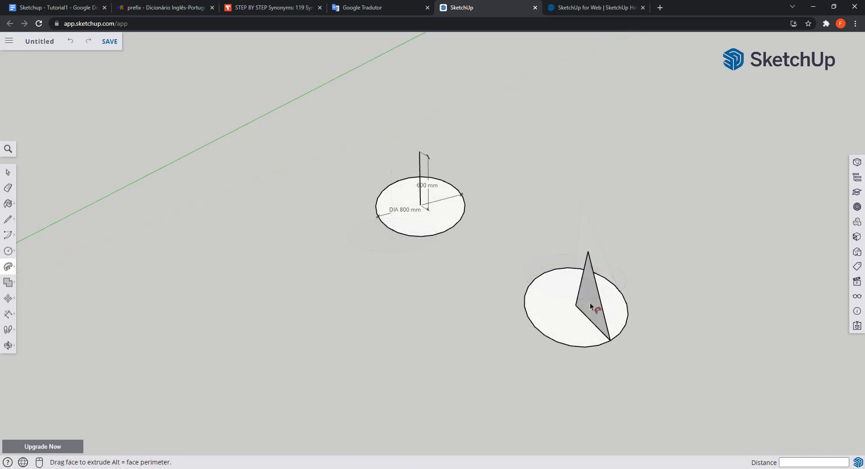
pyautogui.moveTo(591, 302)
pyautogui.mouseDown()
pyautogui.moveTo(580, 319)
pyautogui.moveTo(536, 332)
pyautogui.moveTo(523, 301)
pyautogui.mouseUp()
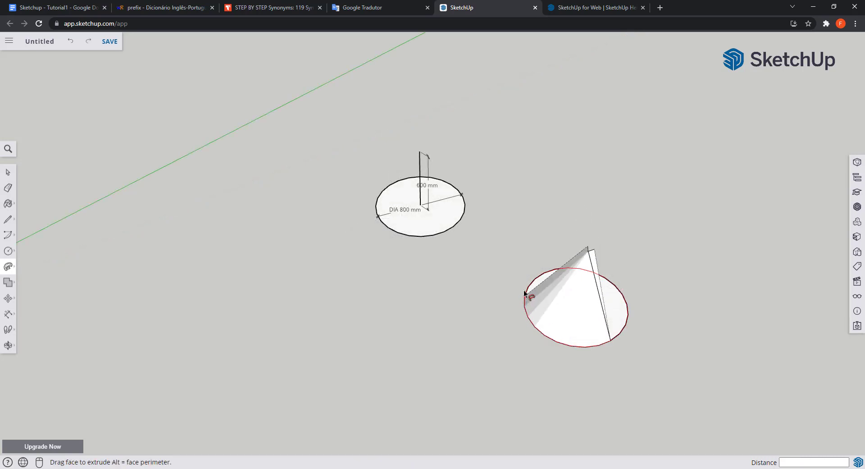
pyautogui.moveTo(542, 273)
pyautogui.mouseDown()
pyautogui.moveTo(593, 270)
pyautogui.moveTo(630, 298)
pyautogui.moveTo(612, 345)
pyautogui.mouseUp()
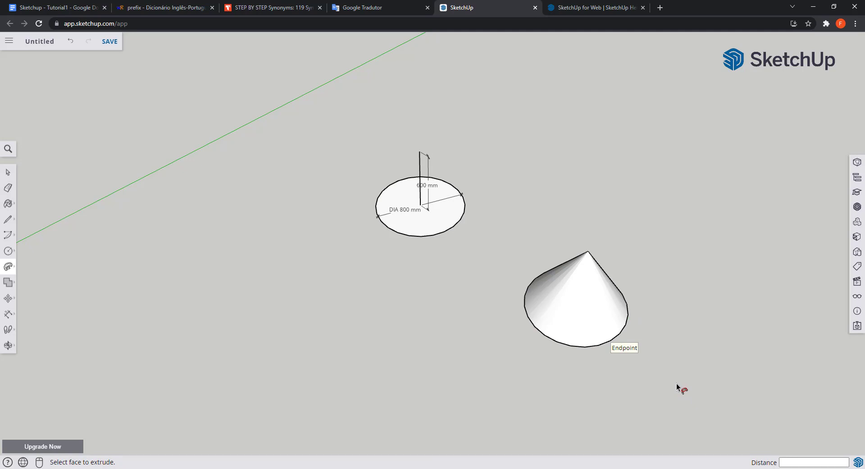
pyautogui.press('space')
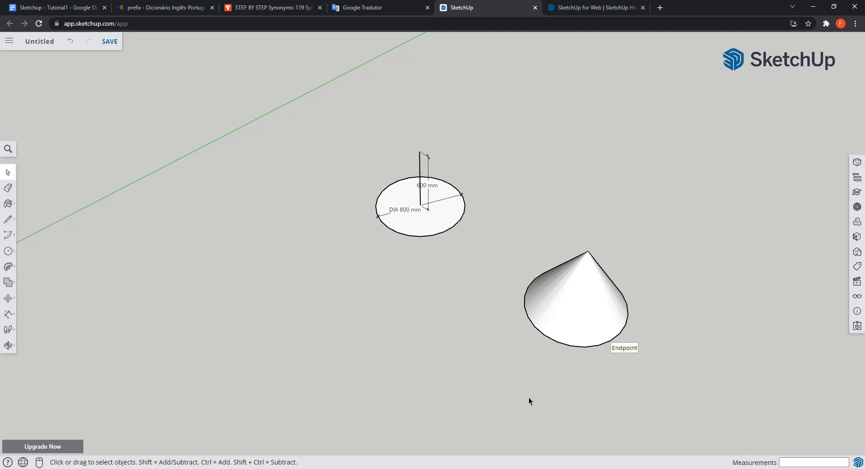
pyautogui.moveTo(521, 396); pyautogui.dragTo(475, 353, button='middle')
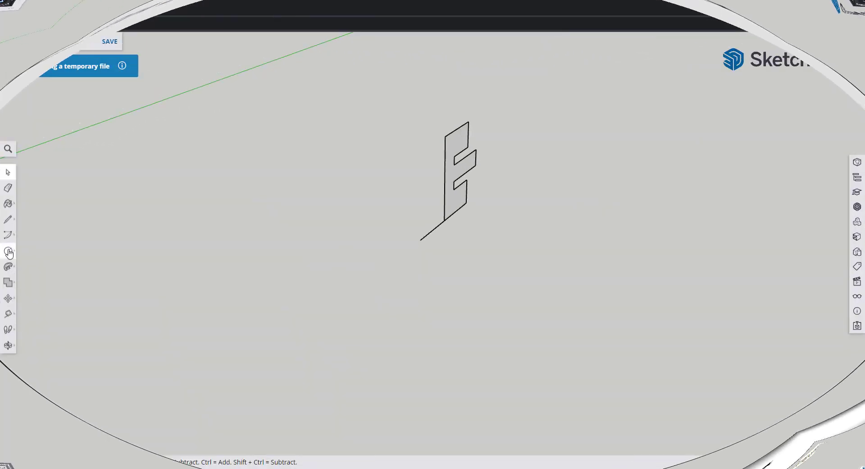
# Step: Draw a circle centred on the base line's end, passing through the profile corner
pyautogui.click(8, 251)
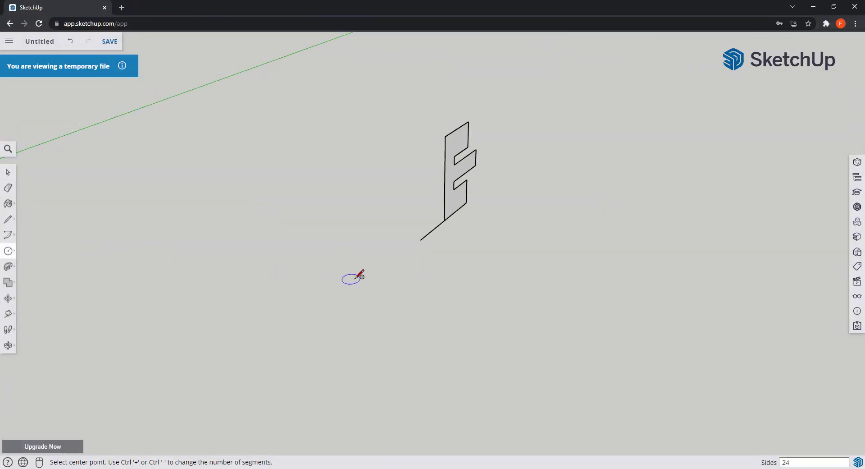
pyautogui.click(420, 240)
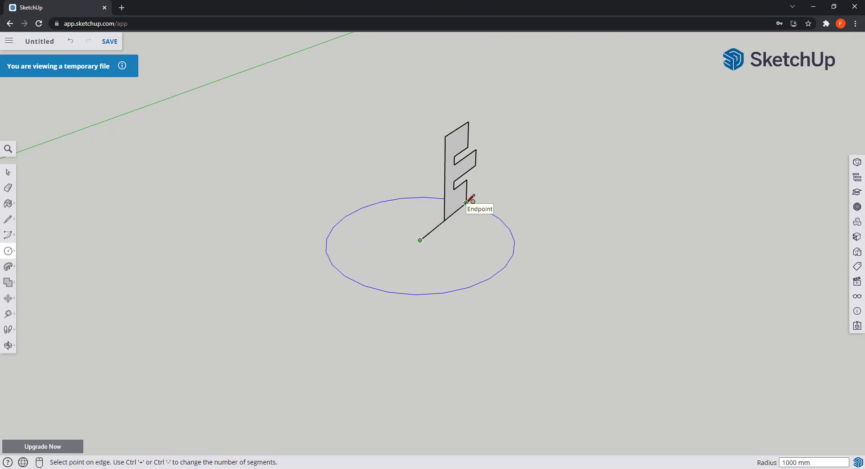
pyautogui.click(466, 203)
pyautogui.press('space')
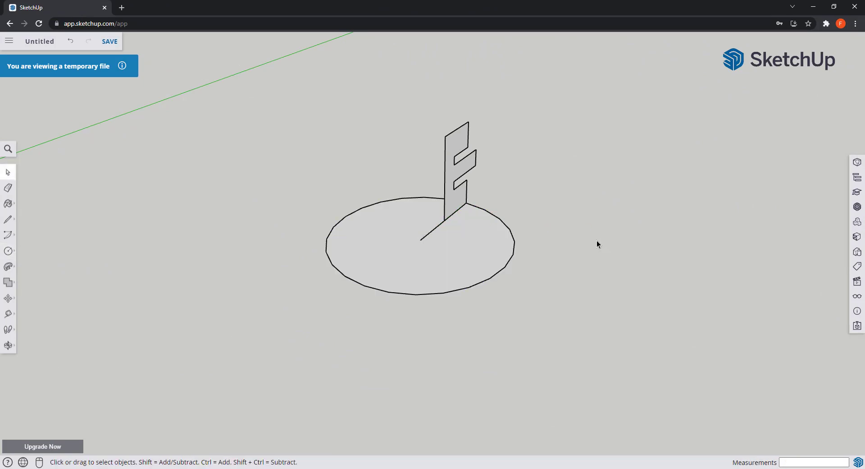
# Step: Use Follow Me to sweep the E profile most of the way around the circle
pyautogui.click(8, 269)
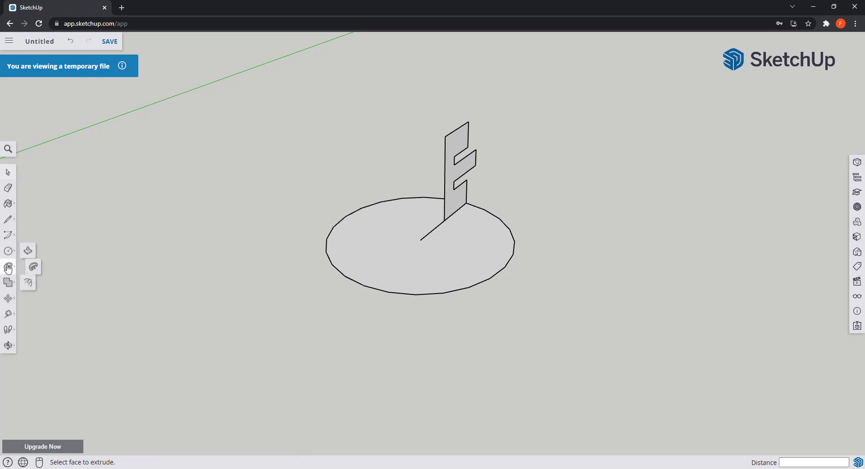
pyautogui.click(38, 270)
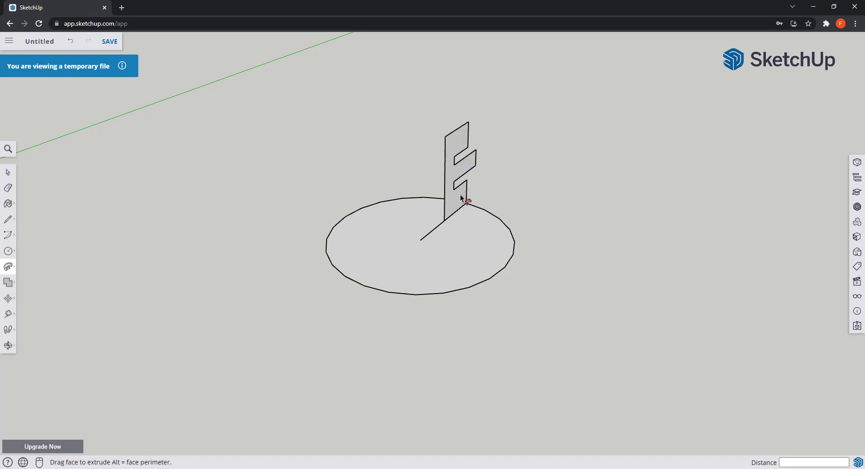
pyautogui.moveTo(461, 198)
pyautogui.mouseDown()
pyautogui.moveTo(498, 247)
pyautogui.moveTo(486, 280)
pyautogui.moveTo(468, 286)
pyautogui.moveTo(452, 273)
pyautogui.moveTo(442, 192)
pyautogui.moveTo(383, 180)
pyautogui.mouseUp()
pyautogui.moveTo(415, 145)
pyautogui.mouseDown()
pyautogui.moveTo(260, 190)
pyautogui.moveTo(347, 158)
pyautogui.moveTo(430, 179)
pyautogui.moveTo(428, 205)
pyautogui.moveTo(383, 222)
pyautogui.moveTo(373, 250)
pyautogui.moveTo(412, 255)
pyautogui.mouseUp()
pyautogui.moveTo(411, 254); pyautogui.dragTo(338, 328, button='middle')
pyautogui.moveTo(338, 328)
pyautogui.mouseDown()
pyautogui.moveTo(403, 309)
pyautogui.moveTo(442, 260)
pyautogui.moveTo(483, 246)
pyautogui.moveTo(534, 195)
pyautogui.moveTo(573, 138)
pyautogui.mouseUp()
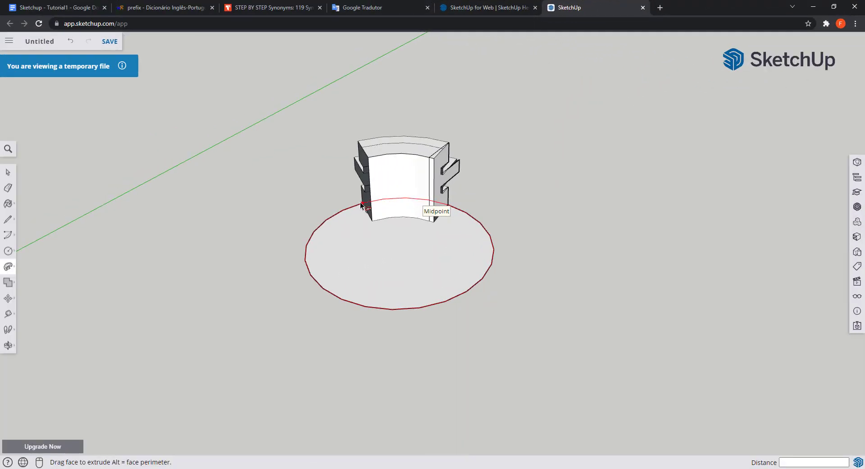
pyautogui.moveTo(360, 205)
pyautogui.mouseDown()
pyautogui.moveTo(309, 244)
pyautogui.moveTo(306, 263)
pyautogui.moveTo(349, 297)
pyautogui.moveTo(432, 308)
pyautogui.moveTo(464, 302)
pyautogui.moveTo(487, 270)
pyautogui.mouseUp()
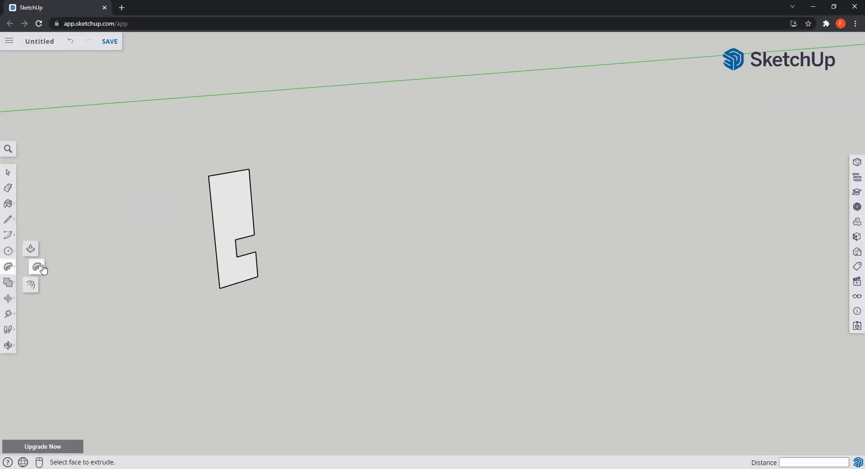
# Step: Sweep the notched profile with Follow Me along all four rectangle edges into a grooved square block
pyautogui.click(39, 267)
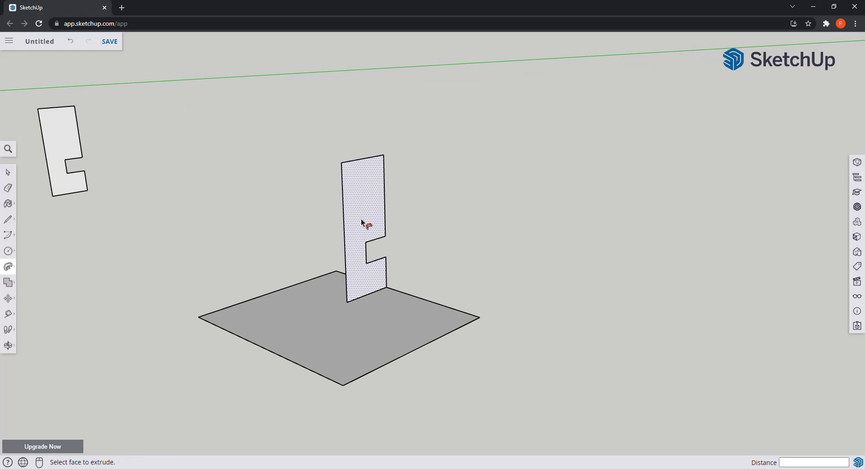
pyautogui.moveTo(361, 221); pyautogui.dragTo(235, 346)
pyautogui.moveTo(235, 345); pyautogui.dragTo(494, 309, button='middle')
pyautogui.moveTo(499, 387); pyautogui.dragTo(357, 410)
pyautogui.moveTo(357, 410); pyautogui.dragTo(501, 396, button='middle')
pyautogui.moveTo(501, 397); pyautogui.dragTo(399, 380)
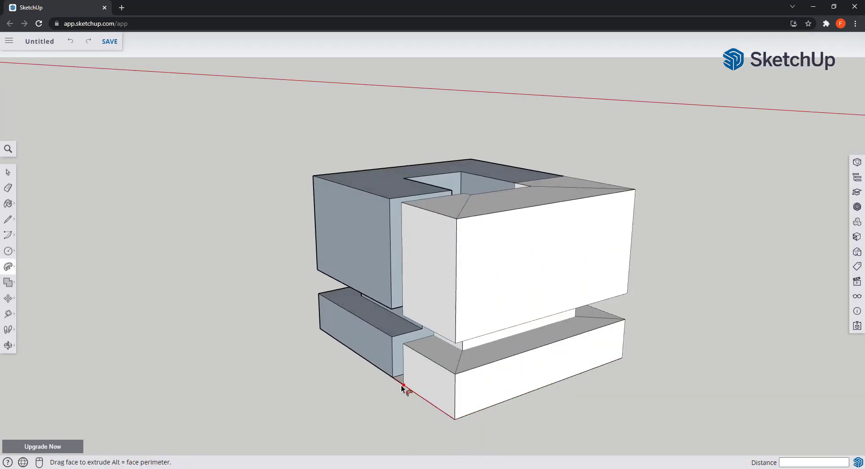
pyautogui.press('space')
pyautogui.moveTo(400, 380); pyautogui.dragTo(616, 320, button='middle')
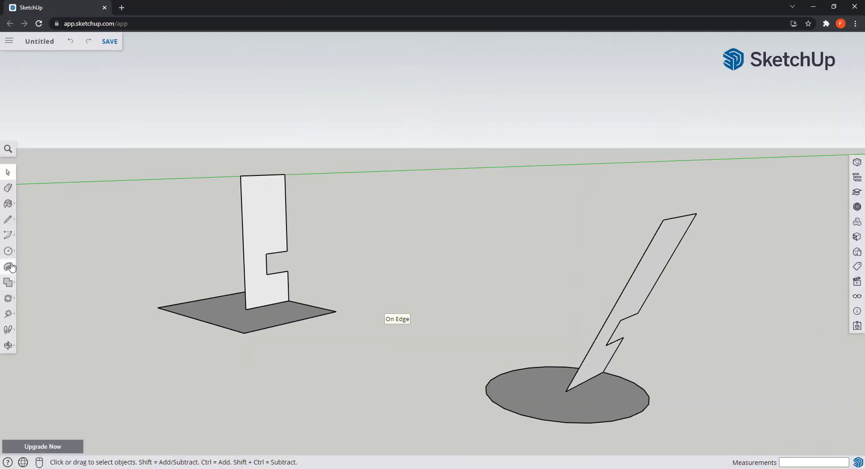
# Step: Try a Push/Pull on the slanted profile face, cancel it, and orbit around both models
pyautogui.click(10, 267)
pyautogui.click(37, 267)
pyautogui.moveTo(628, 284); pyautogui.dragTo(629, 435)
pyautogui.scroll(-4, 567, 405)
pyautogui.press('o')
pyautogui.moveTo(629, 435); pyautogui.dragTo(559, 376, button='middle')
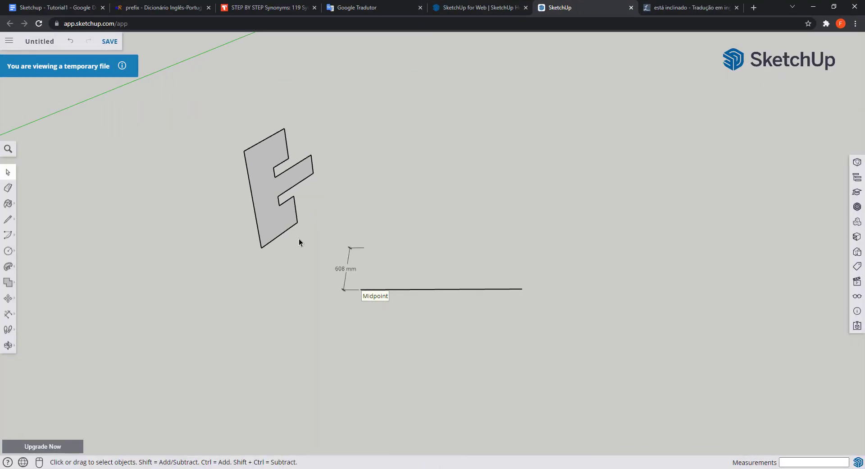
# Step: Follow Me the F face from its start to the straight line's far end into a long block
pyautogui.click(8, 266)
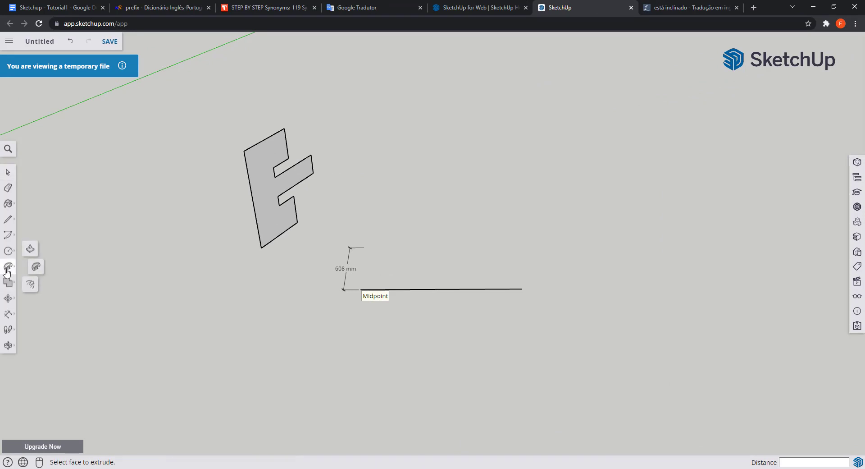
pyautogui.click(38, 270)
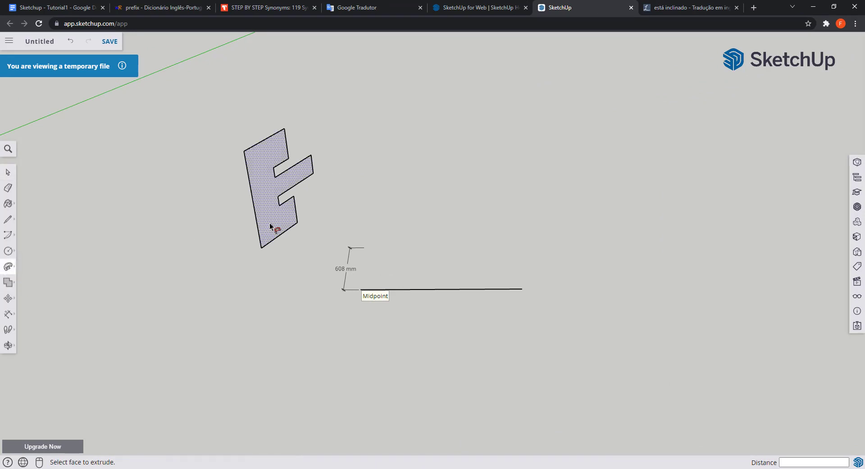
pyautogui.click(270, 227)
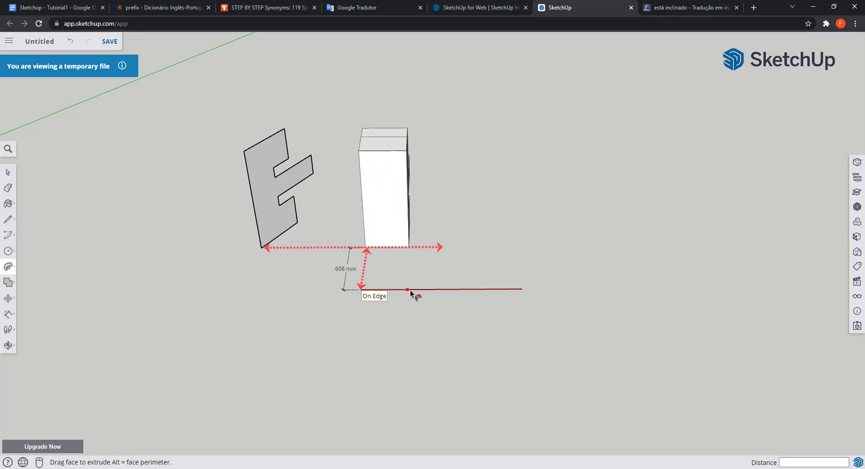
pyautogui.click(484, 292)
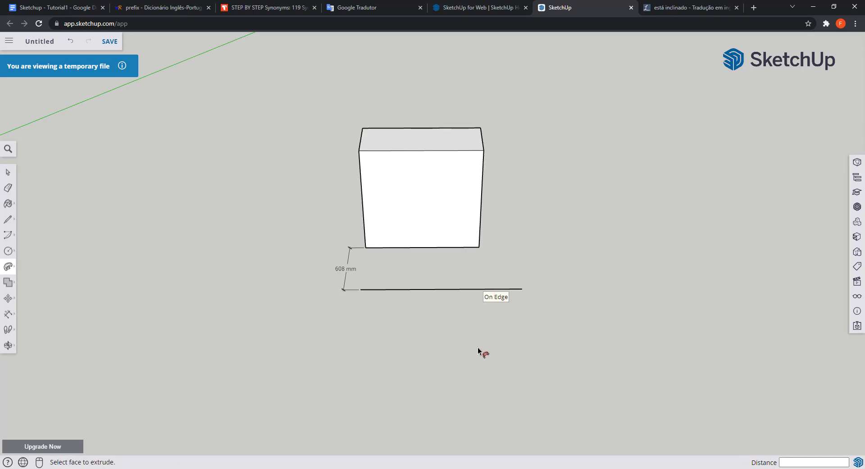